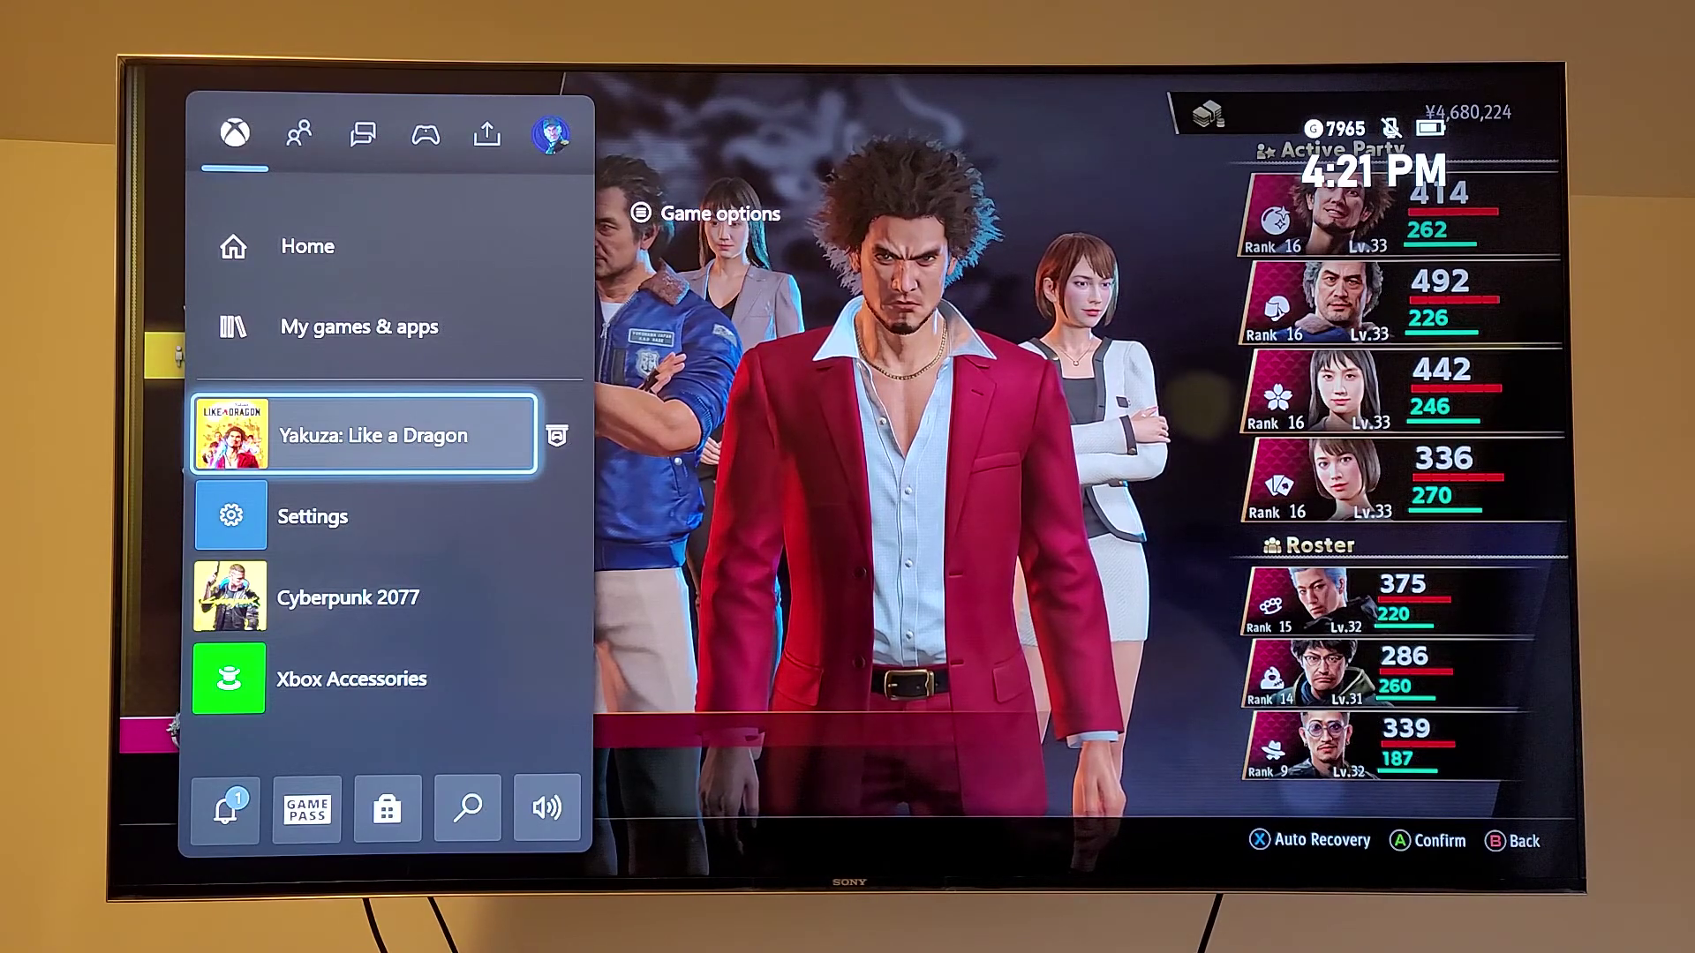
# Browse the guide's apps and shortcuts, then close it to return to Yakuza.
pyautogui.press('Down')
pyautogui.press('Down')
pyautogui.press('Down')
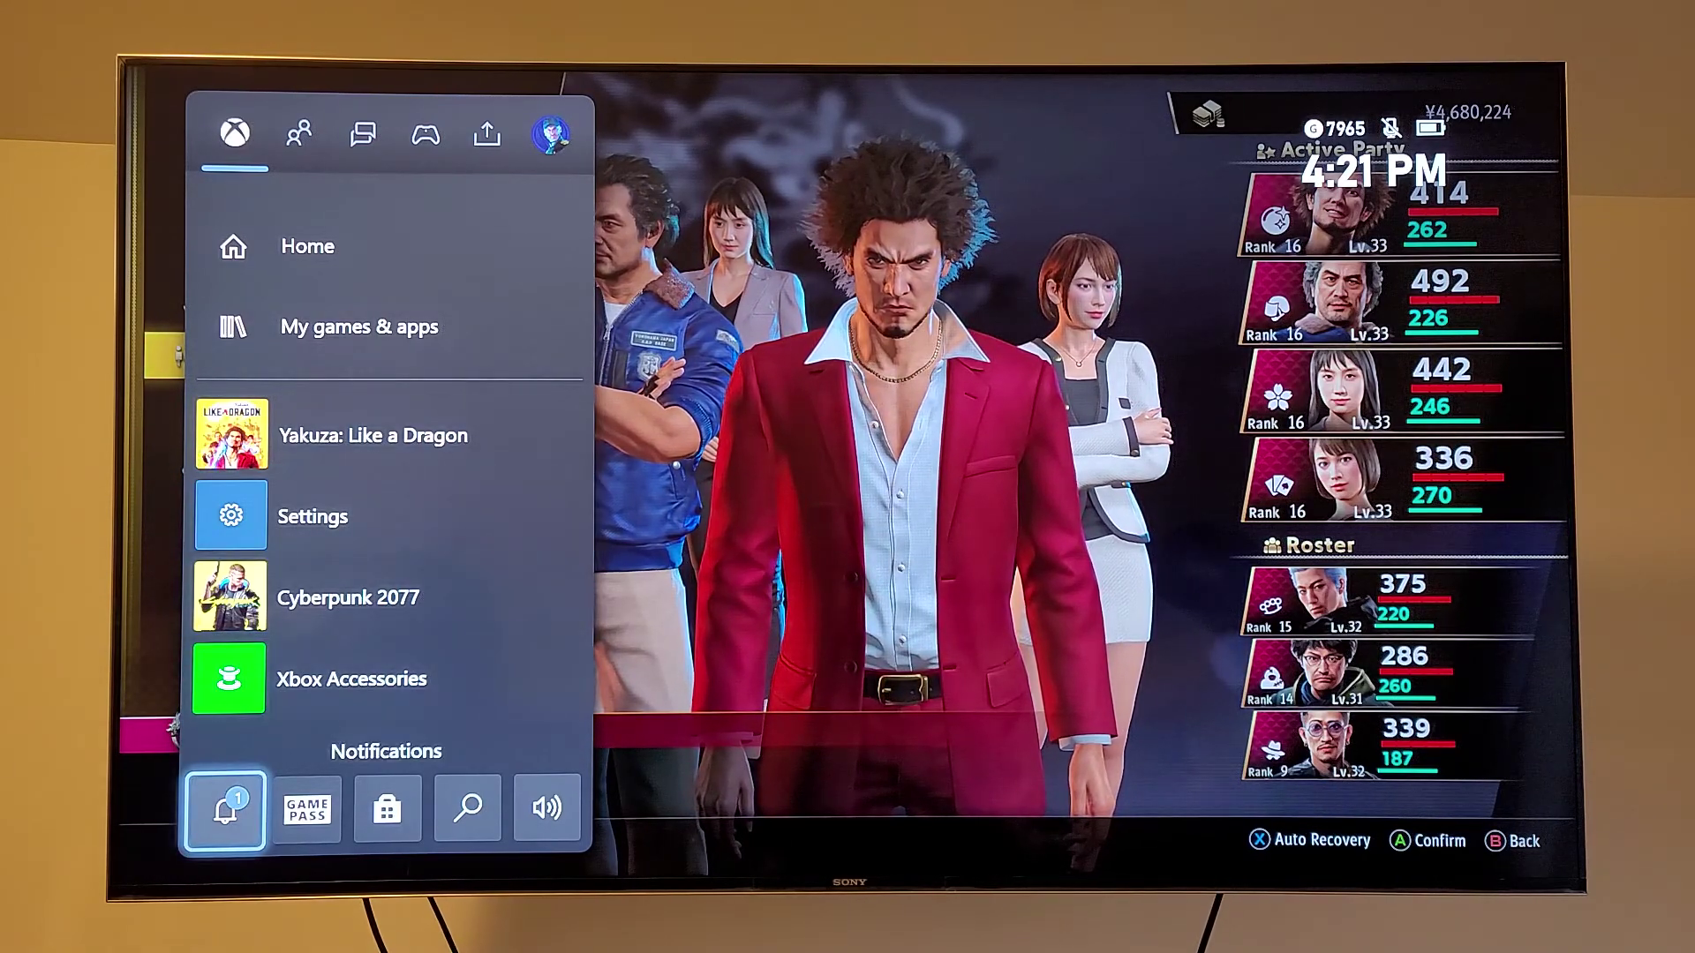
pyautogui.press('Right')
pyautogui.press('Right')
pyautogui.press('Right')
pyautogui.press('Right')
pyautogui.press('Left')
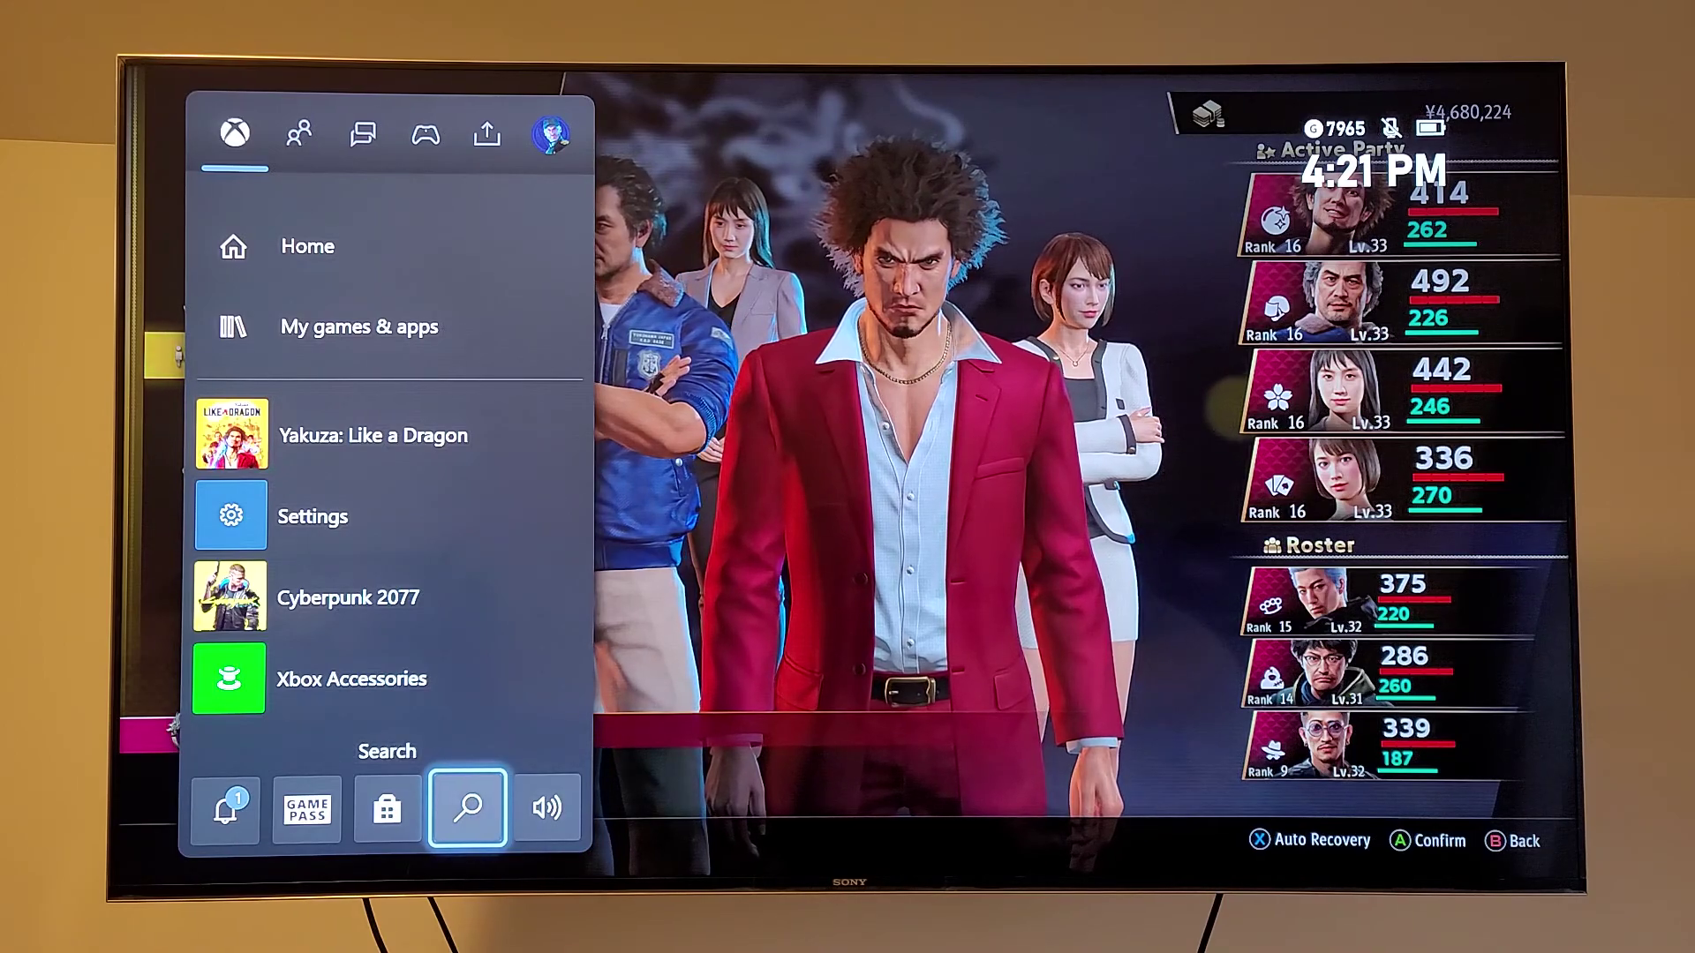
pyautogui.press('Left')
pyautogui.press('Left')
pyautogui.press('Left')
pyautogui.press('Up')
pyautogui.press('Up')
pyautogui.press('Up')
pyautogui.press('Up')
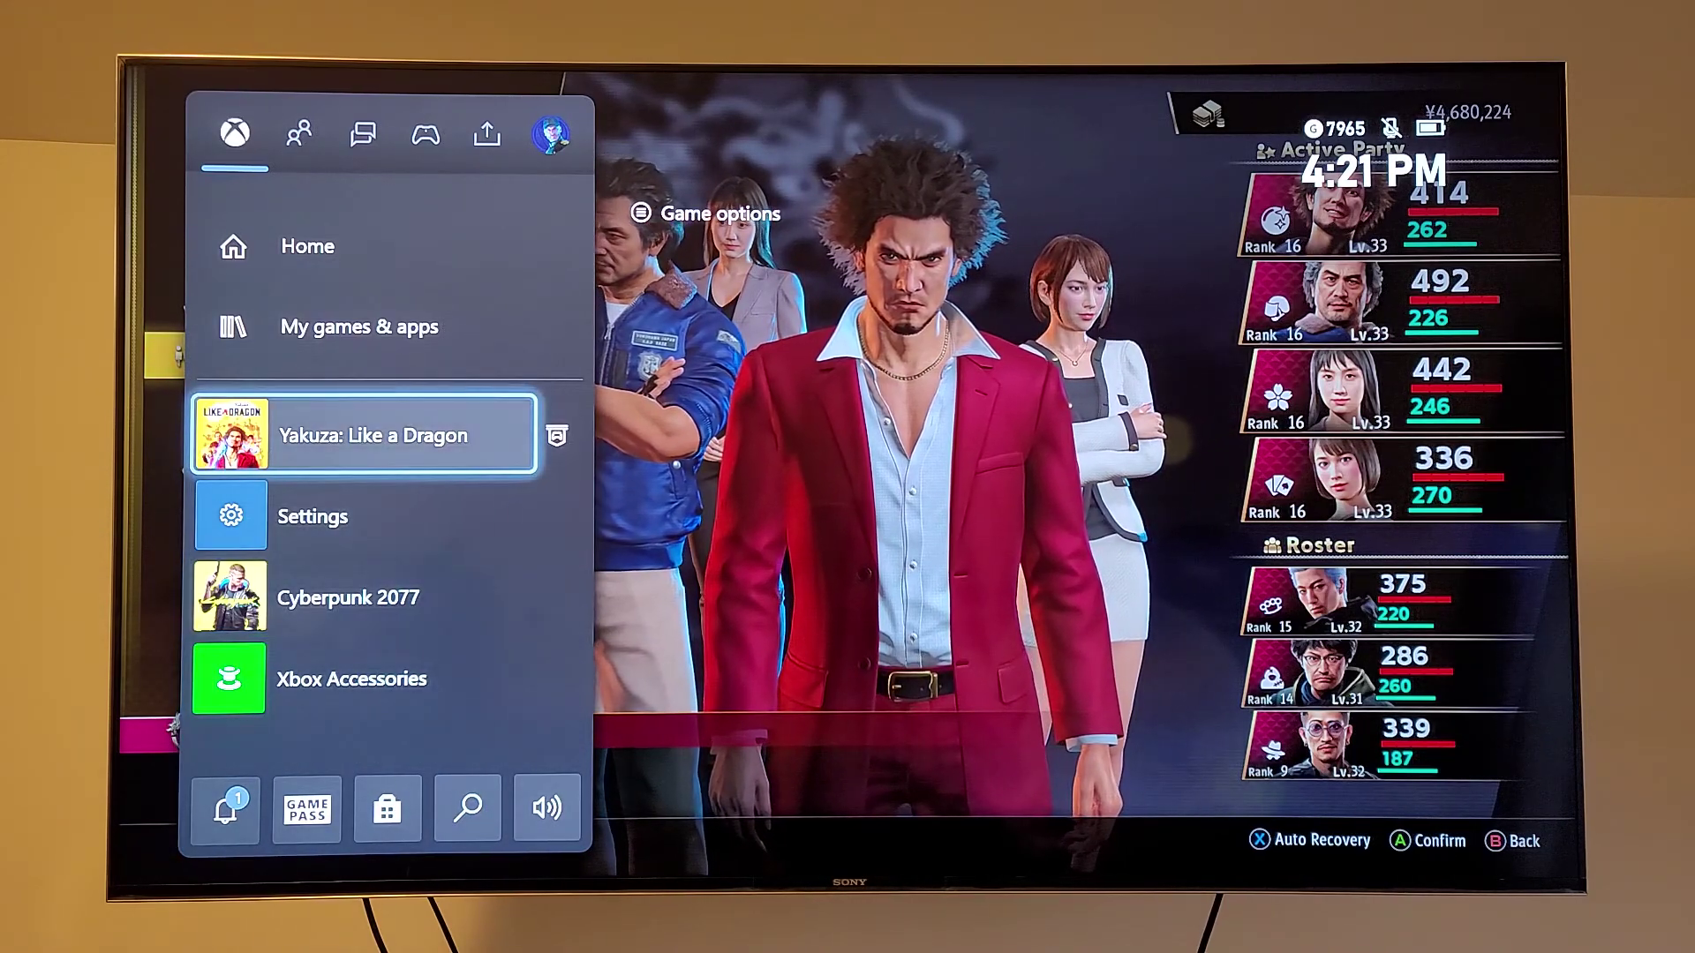
pyautogui.press('Return')
# Reopen the guide over Yakuza's pause menu and move to the Capture & share section.
pyautogui.press('Down')
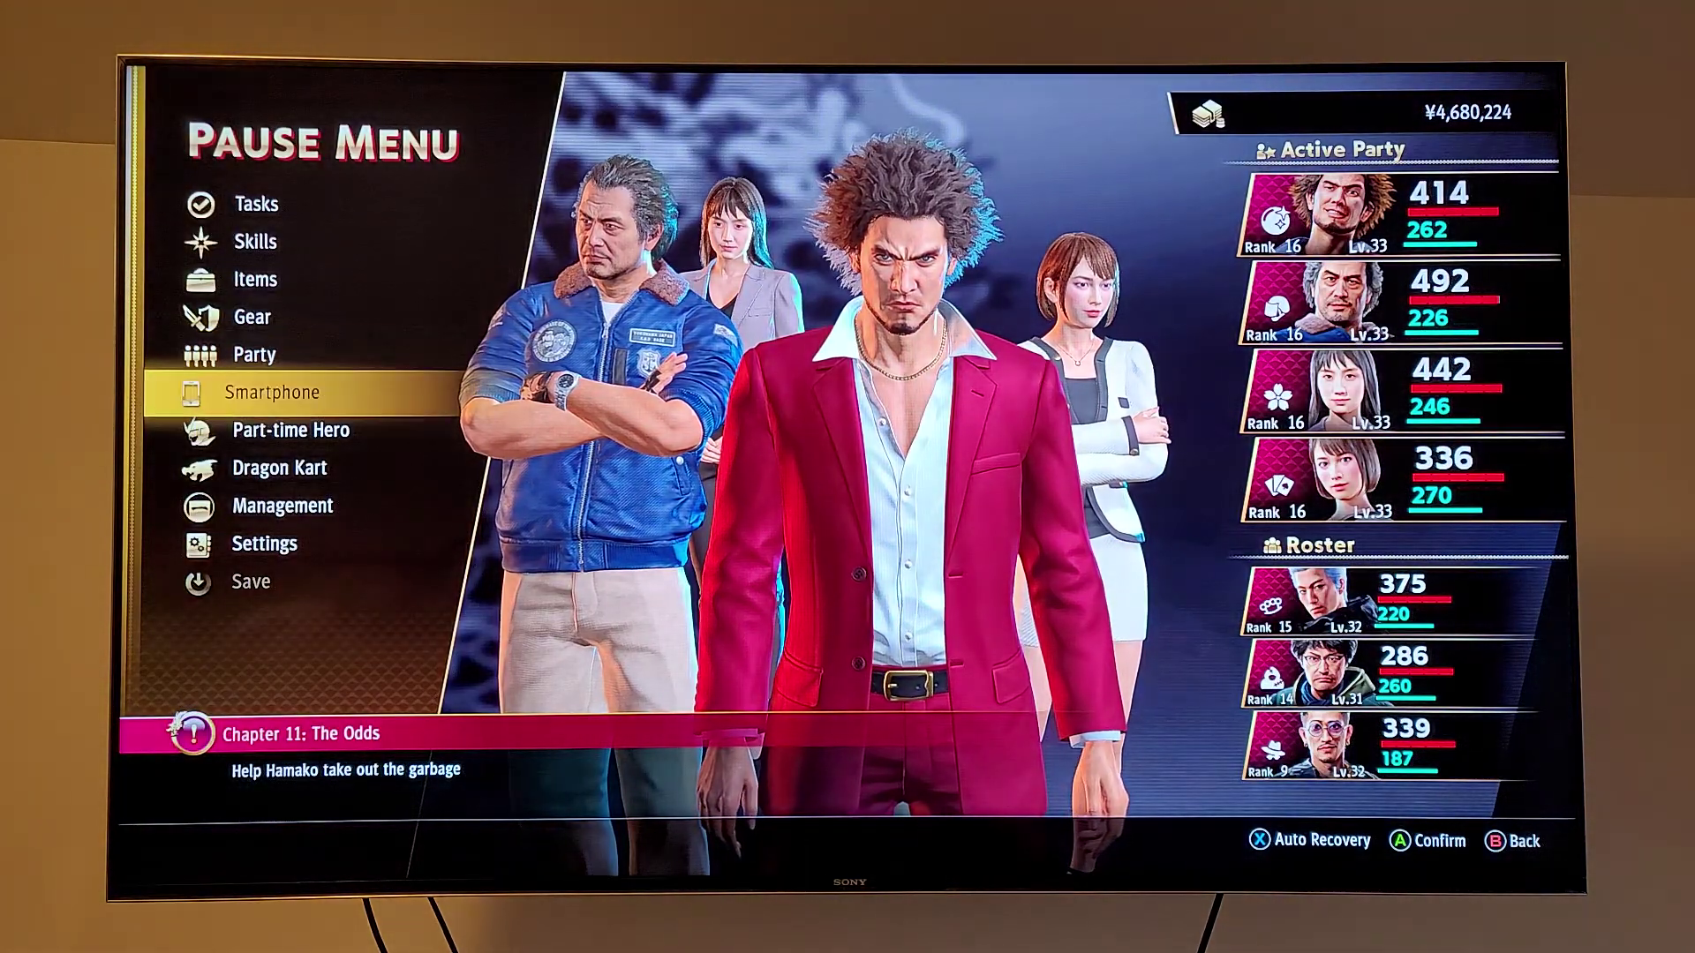
pyautogui.press('Down')
pyautogui.press('Up')
pyautogui.press('Up')
pyautogui.press('super')
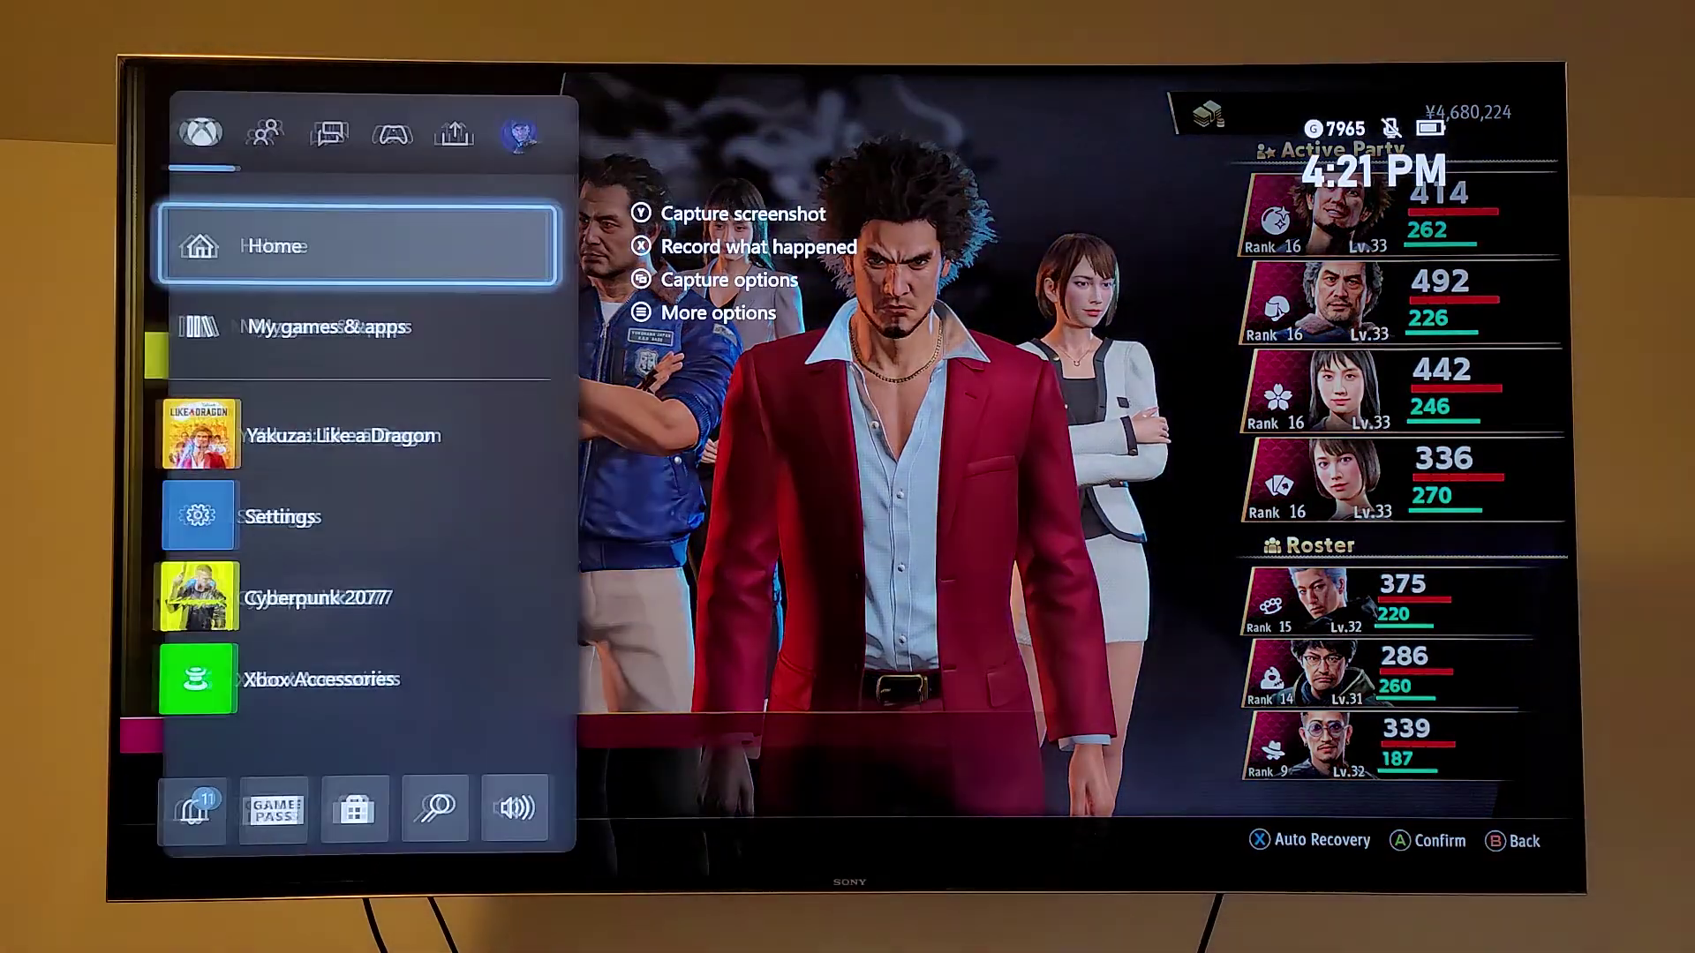
pyautogui.press('Down')
pyautogui.press('Down')
pyautogui.press('Down')
pyautogui.press('Right')
pyautogui.press('Right')
pyautogui.press('Right')
pyautogui.press('Right')
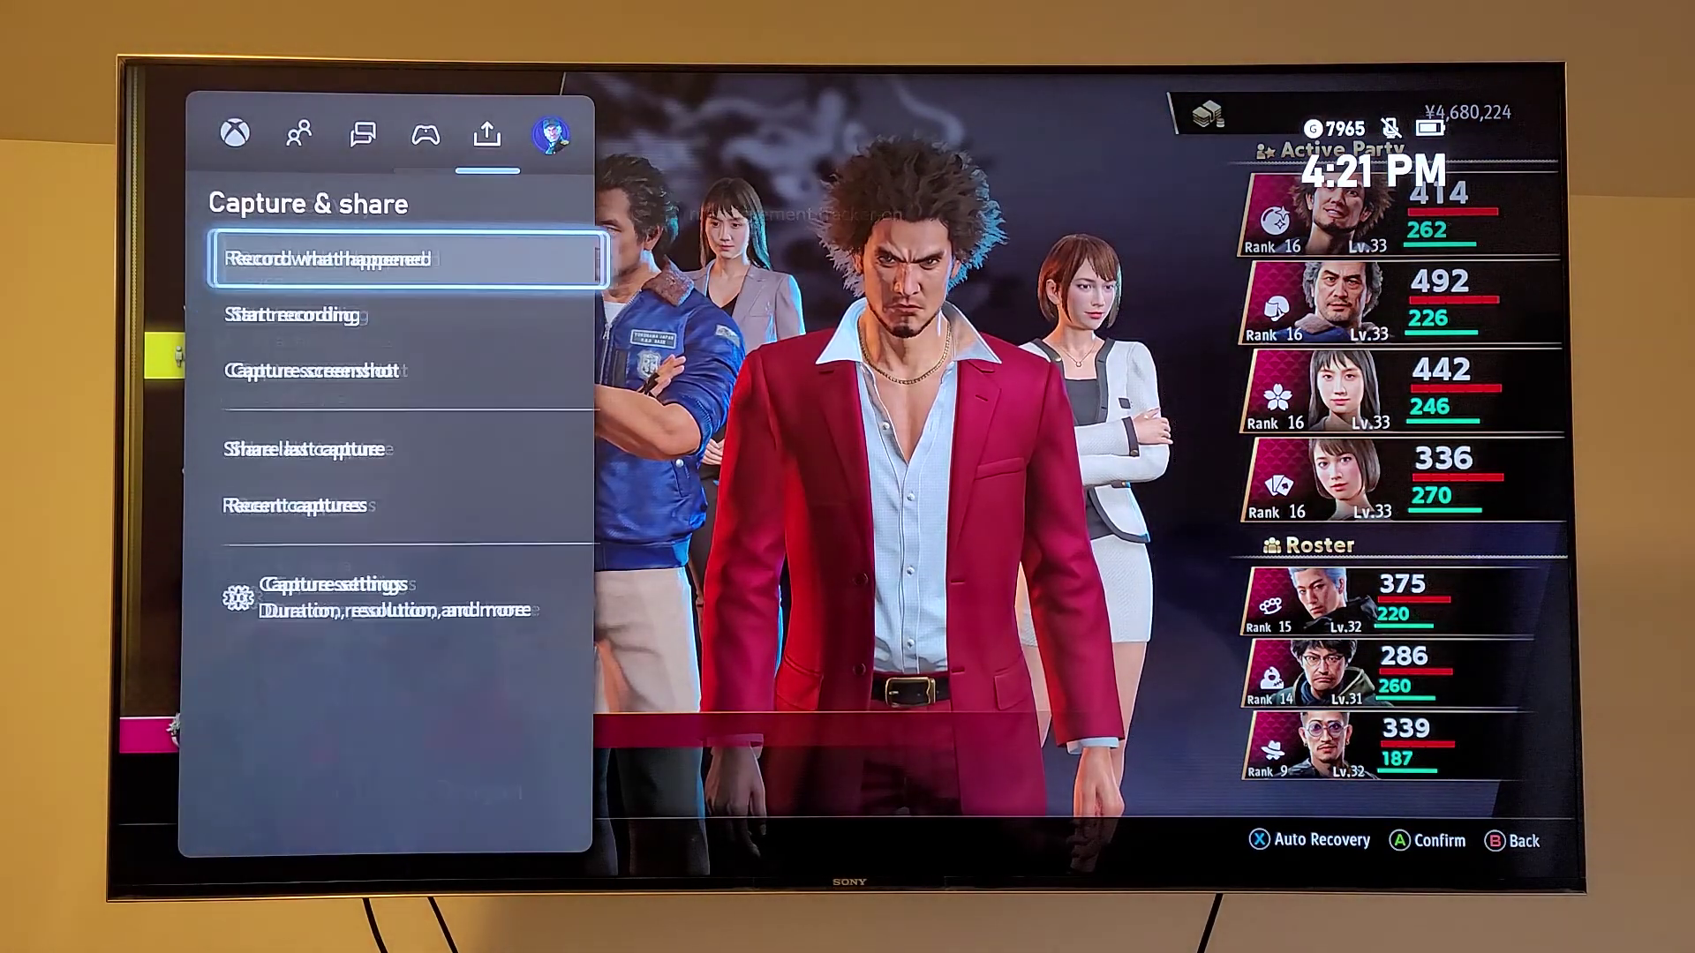
pyautogui.press('Right')
# Open Settings from Profile & system and go to Remote features under Devices & connections.
pyautogui.press('Down')
pyautogui.press('Down')
pyautogui.press('Down')
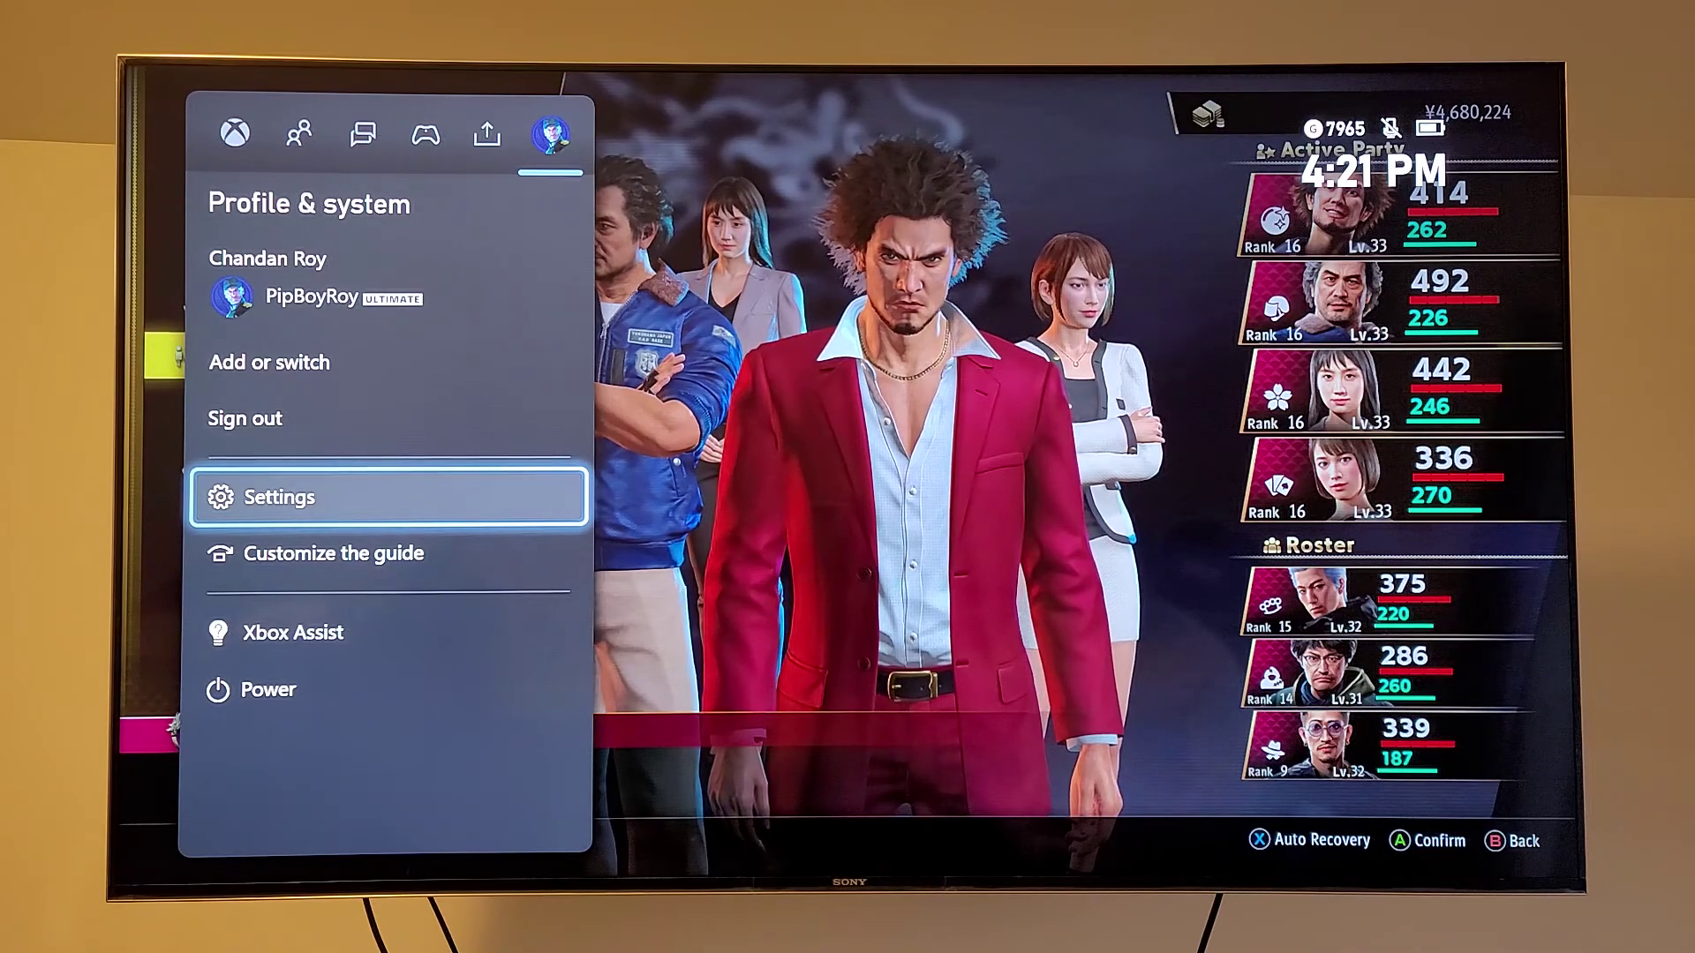
pyautogui.press('Return')
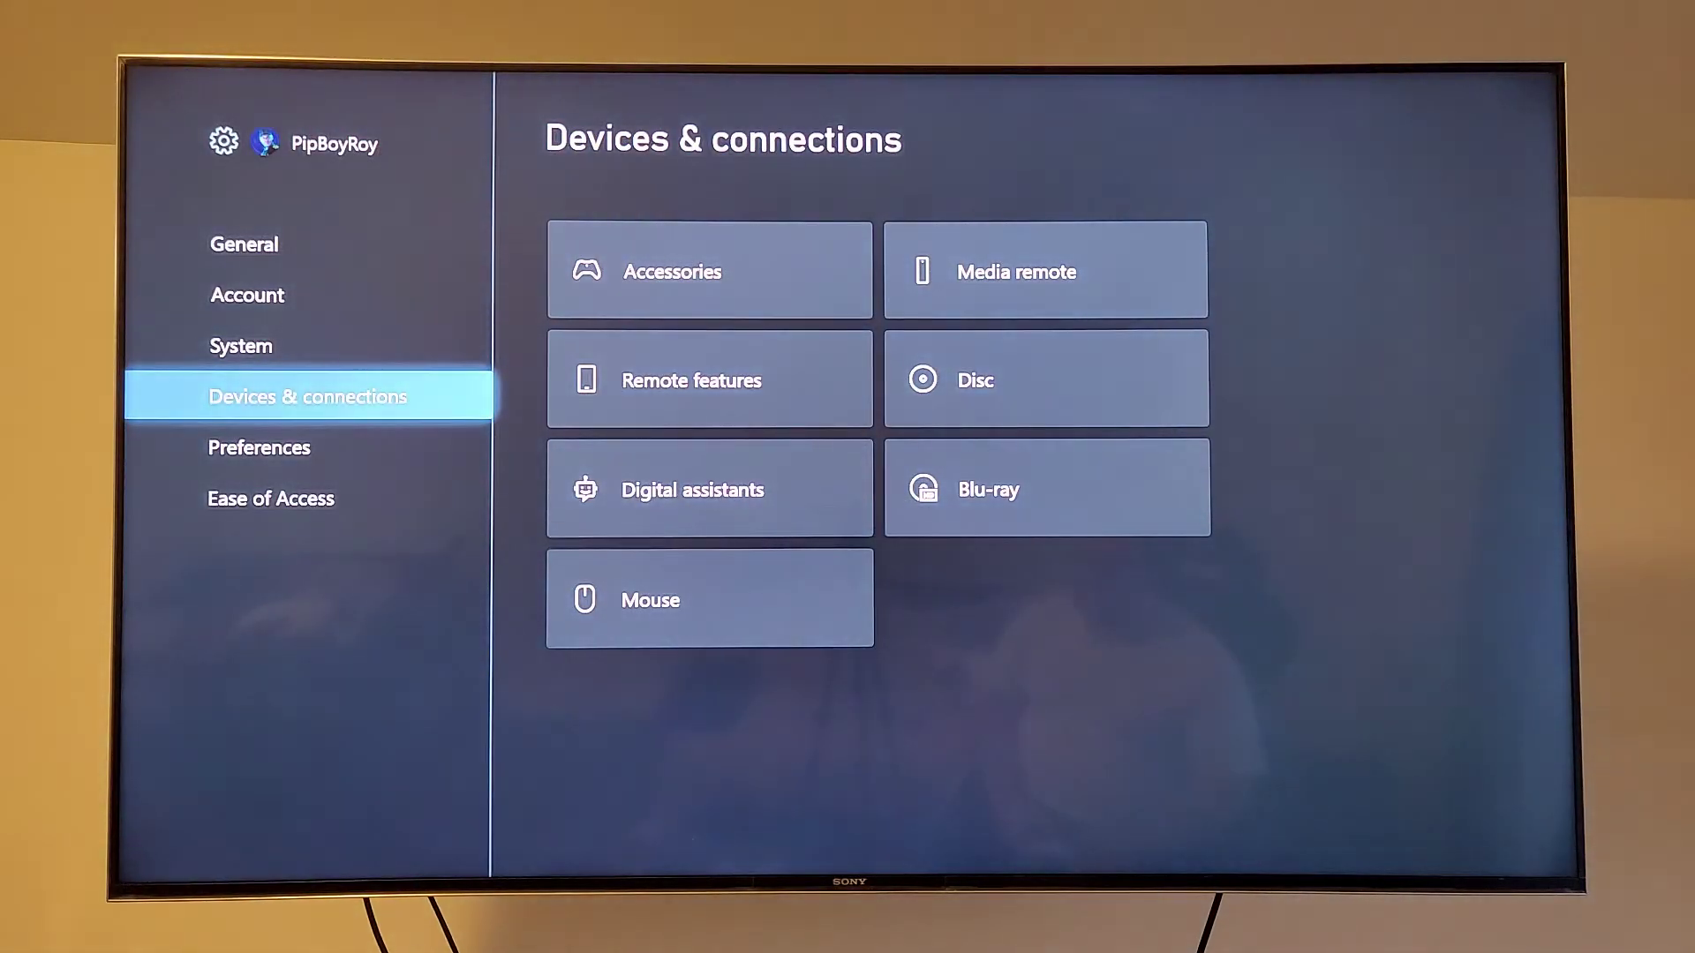
pyautogui.press('Up')
pyautogui.press('Up')
pyautogui.press('Up')
pyautogui.press('Down')
pyautogui.press('Down')
pyautogui.press('Down')
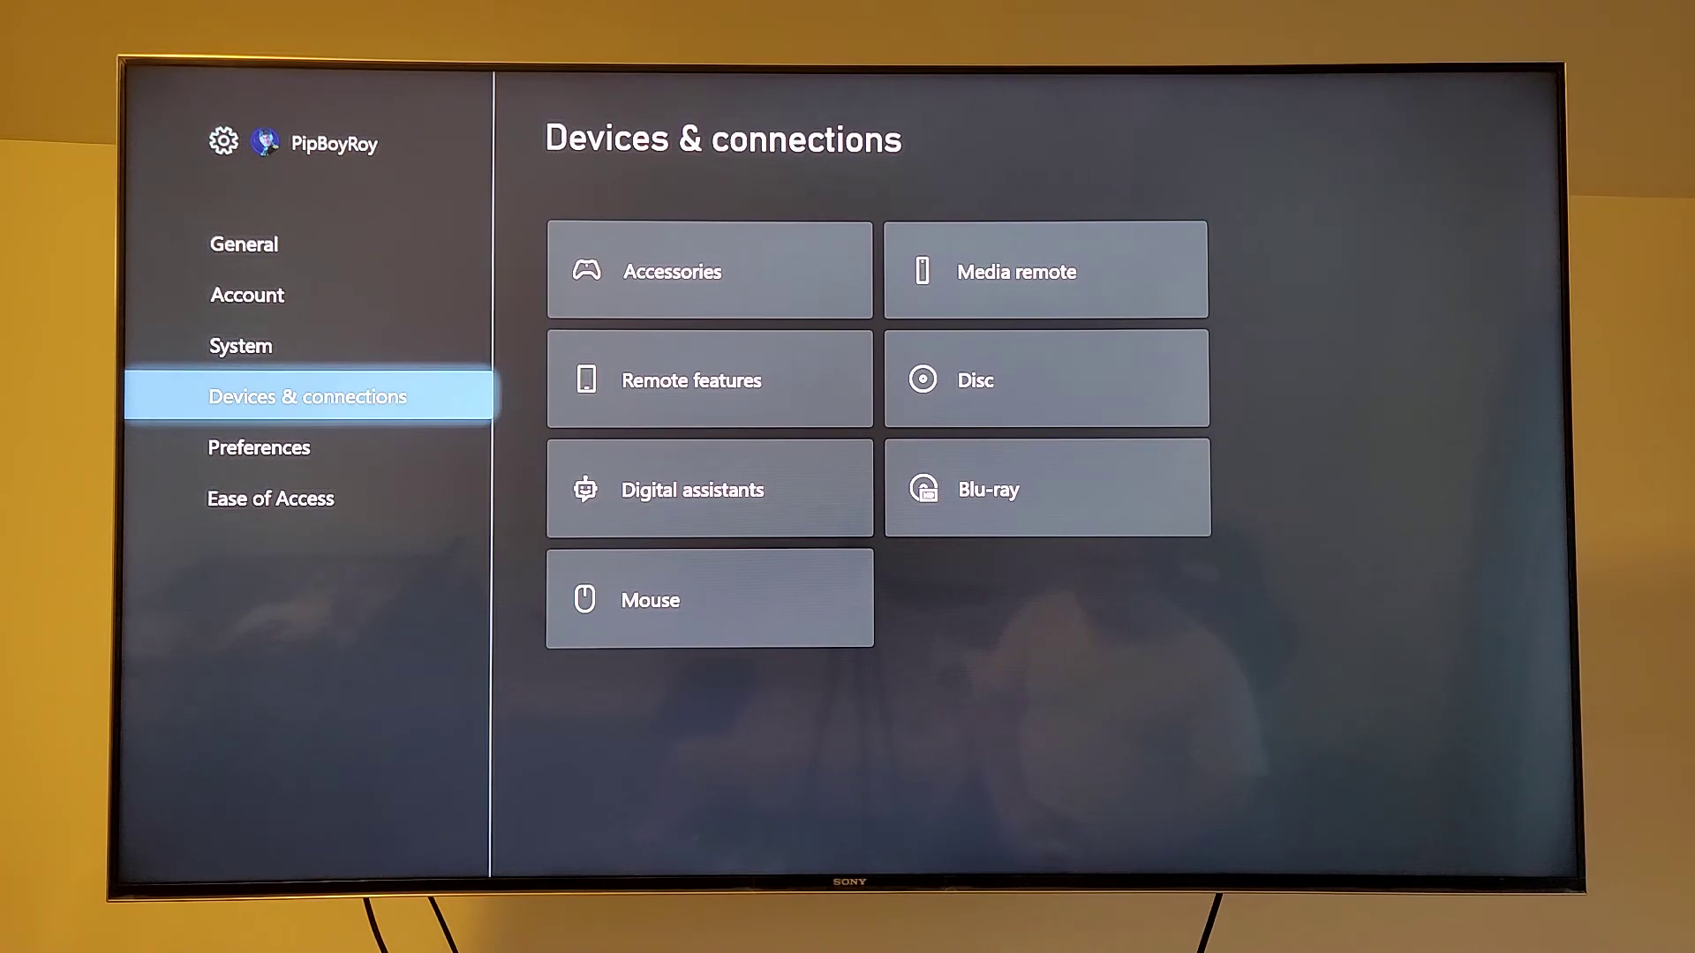
pyautogui.press('Right')
pyautogui.press('Down')
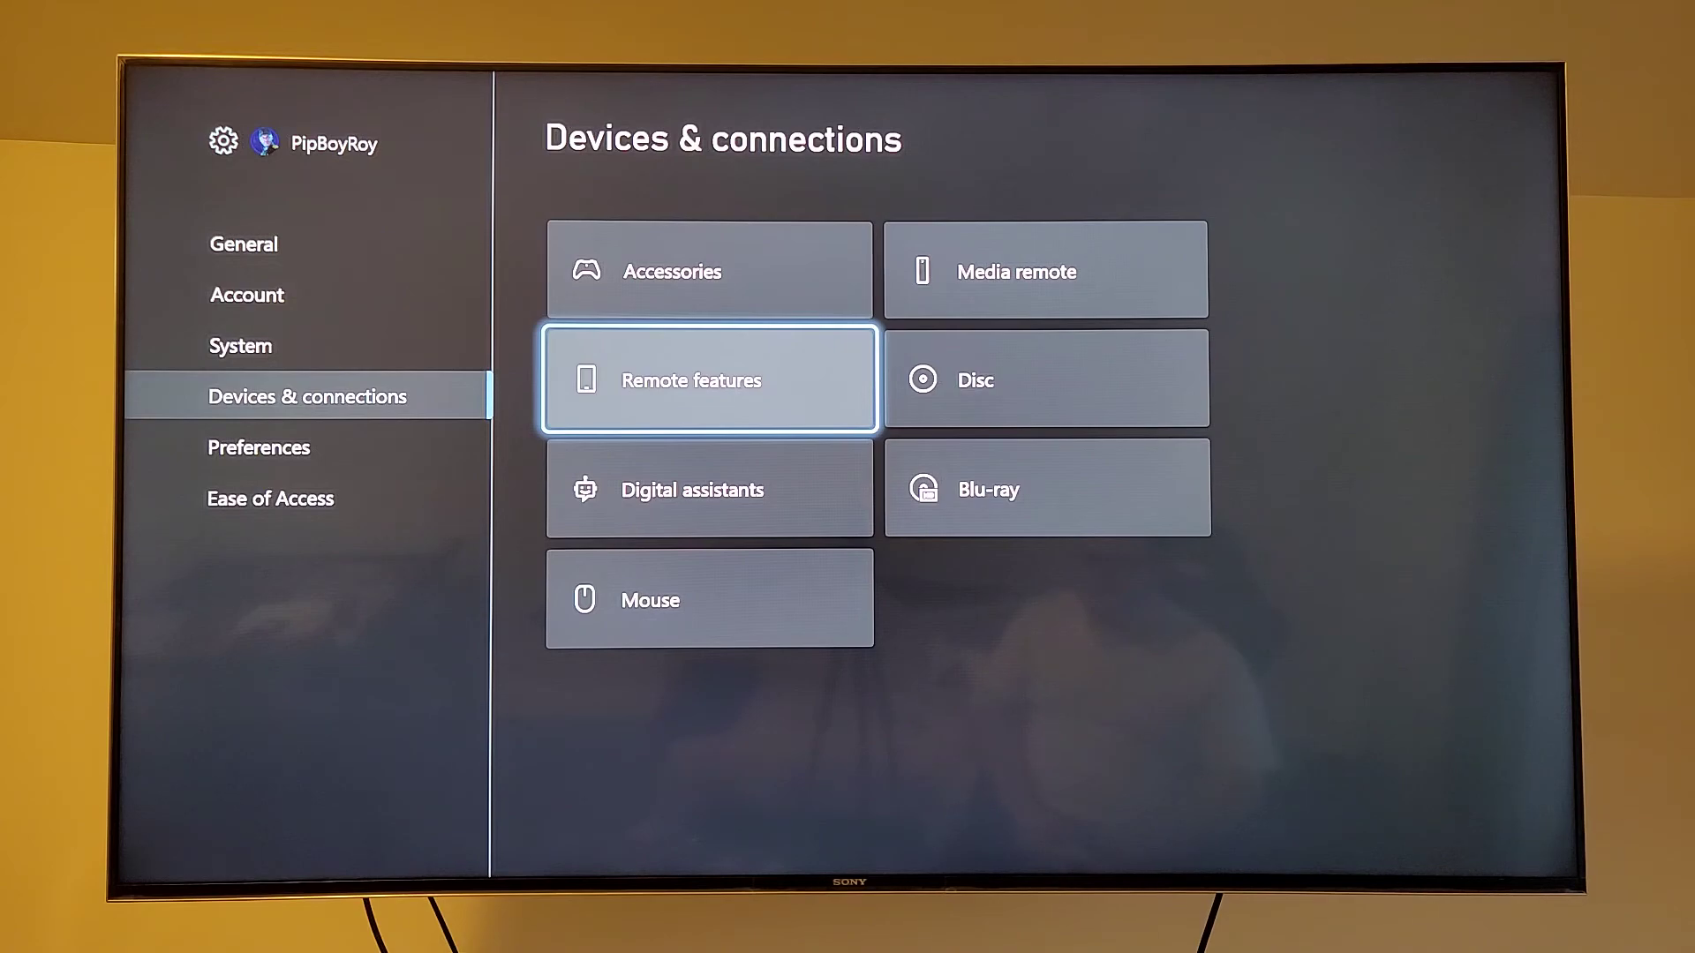
# Open Remote features, confirm they are enabled, and reach the Power mode setting.
pyautogui.press('Return')
pyautogui.press('Right')
pyautogui.press('Left')
pyautogui.press('Right')
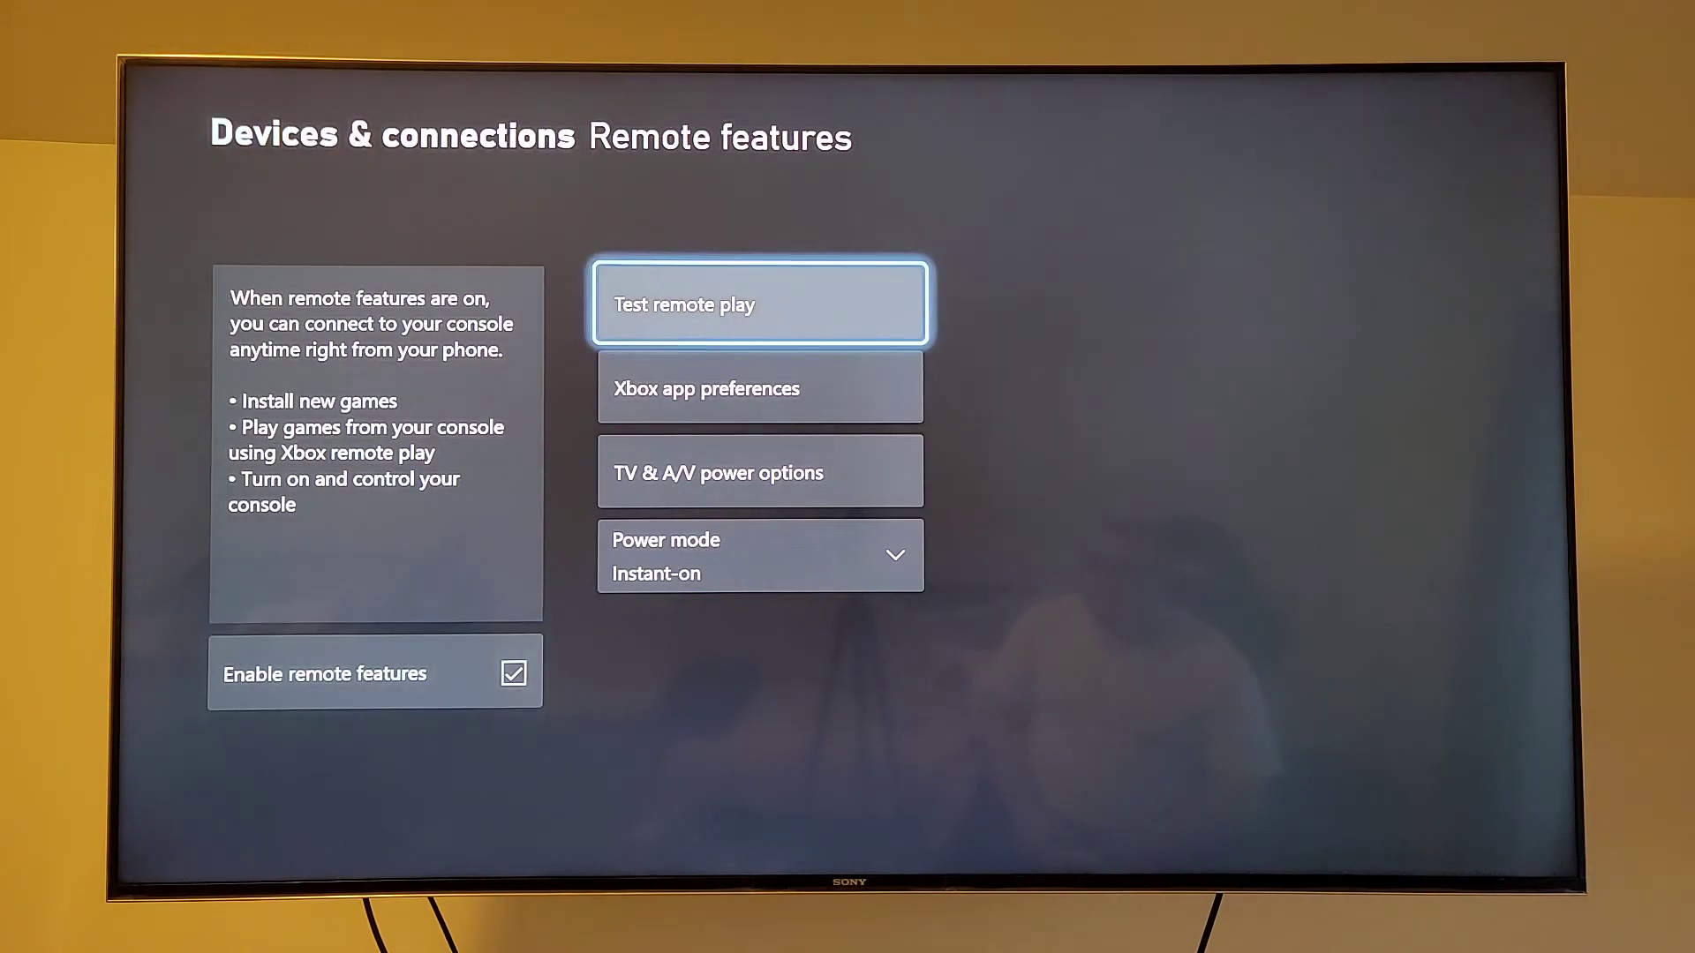
pyautogui.press('Left')
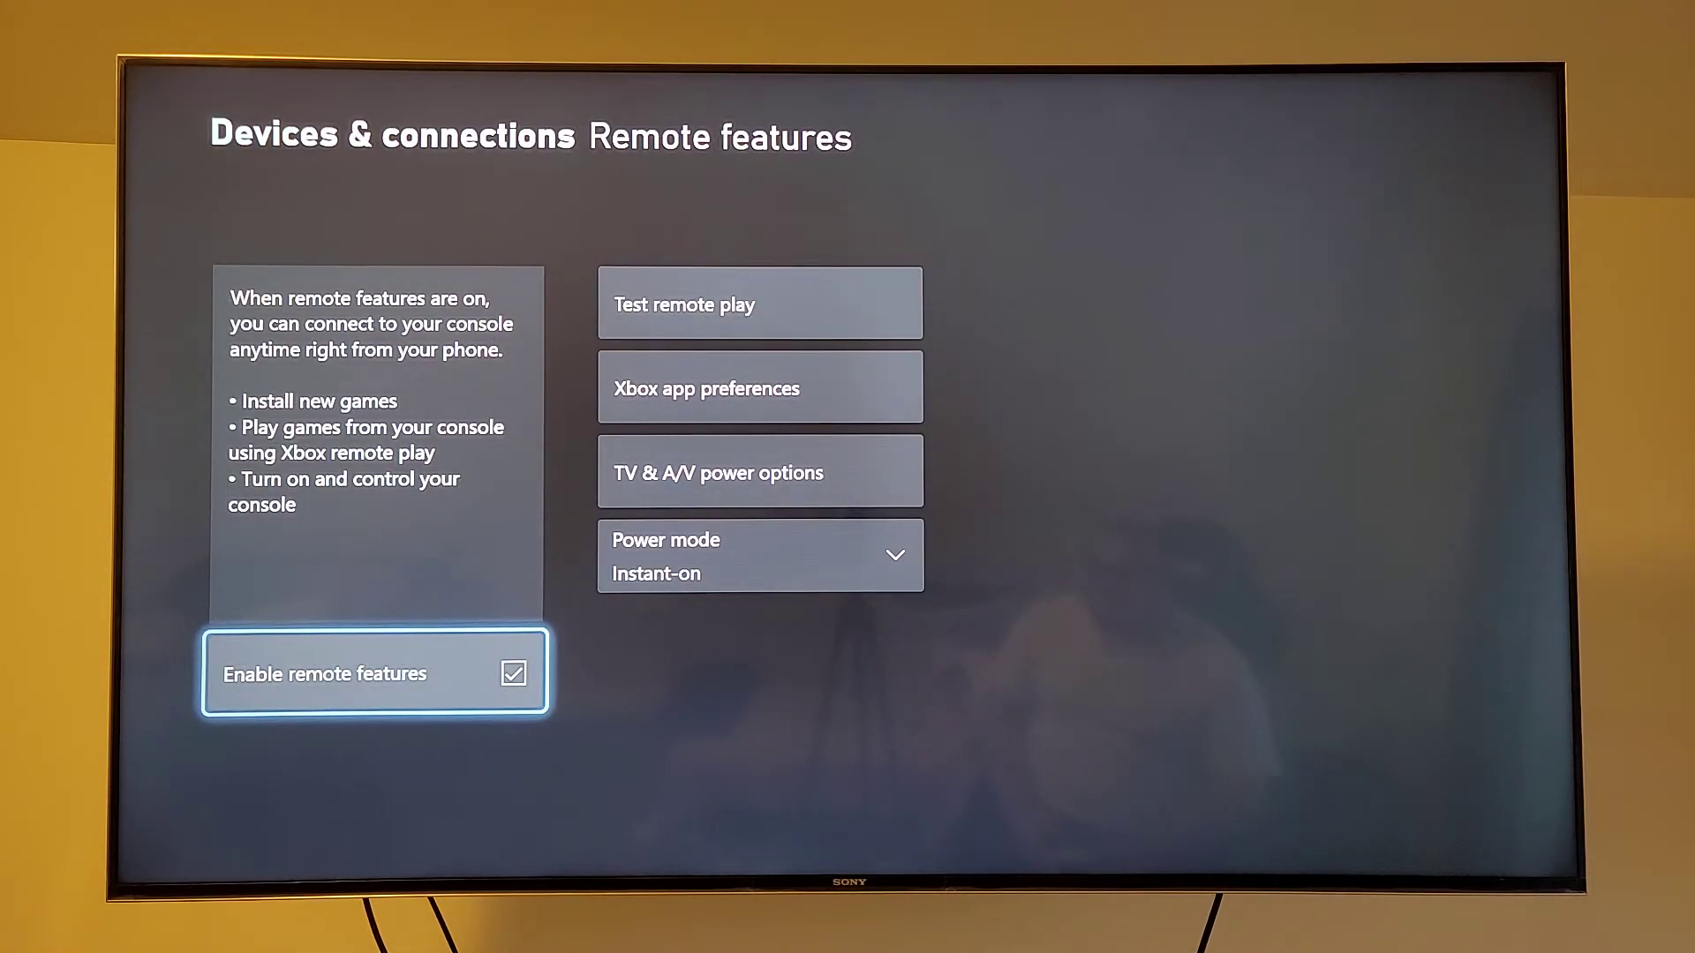
pyautogui.press('Right')
pyautogui.press('Down')
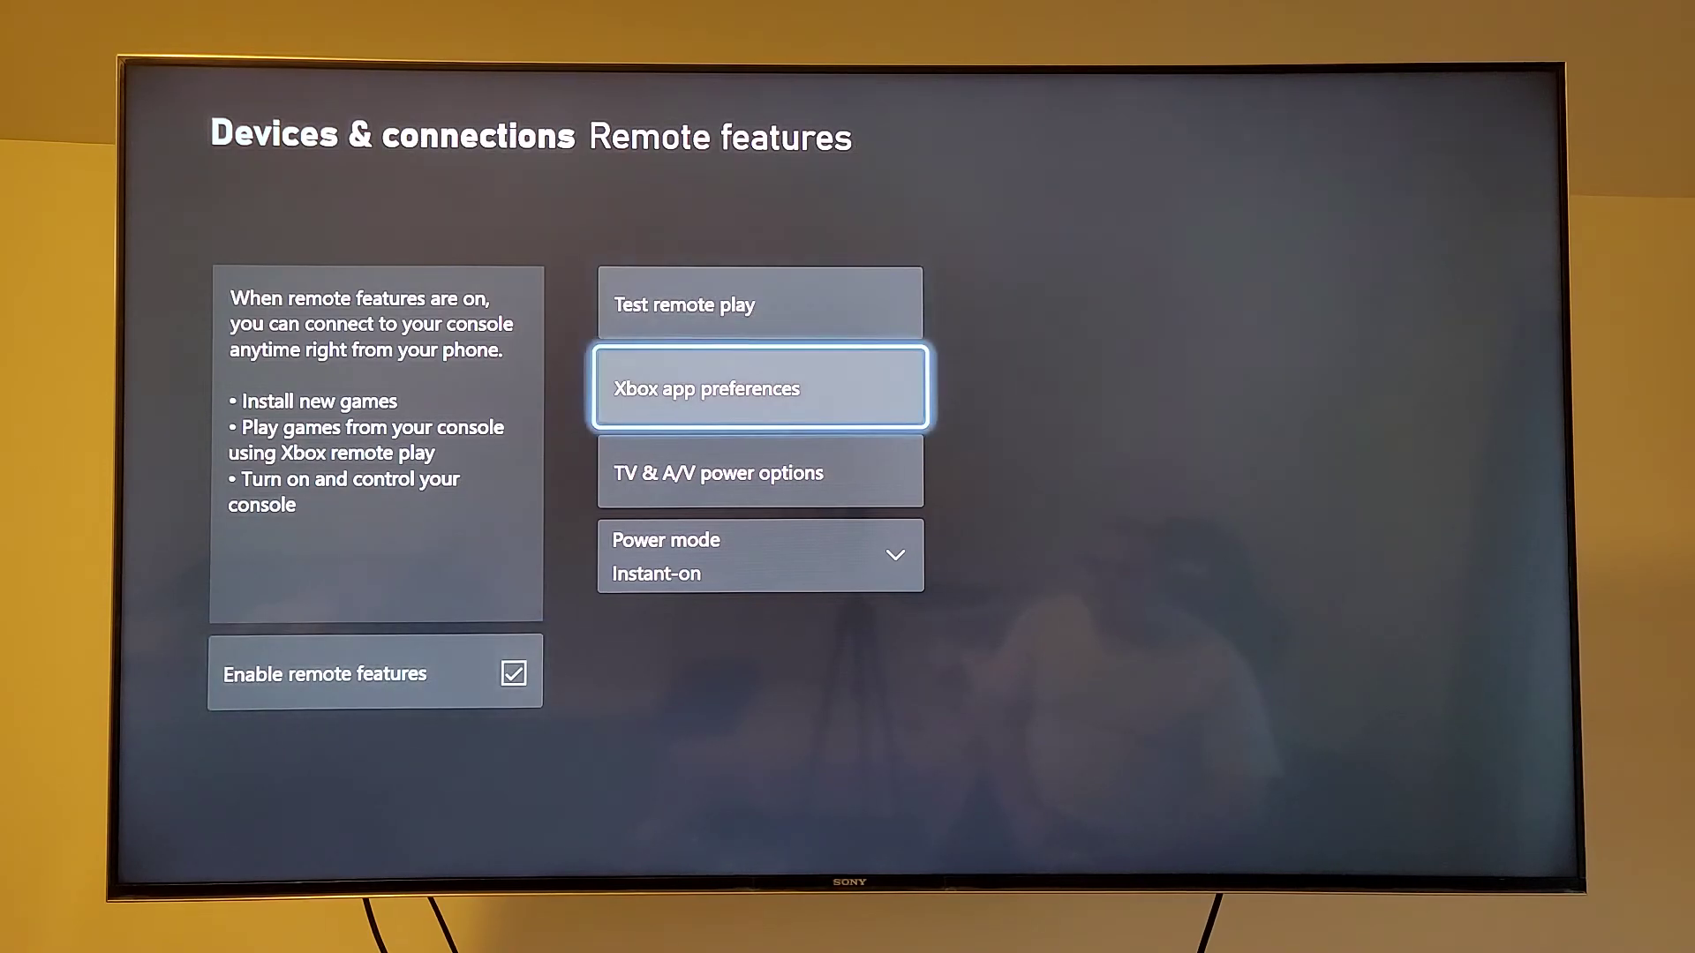
pyautogui.press('Down')
pyautogui.press('Down')
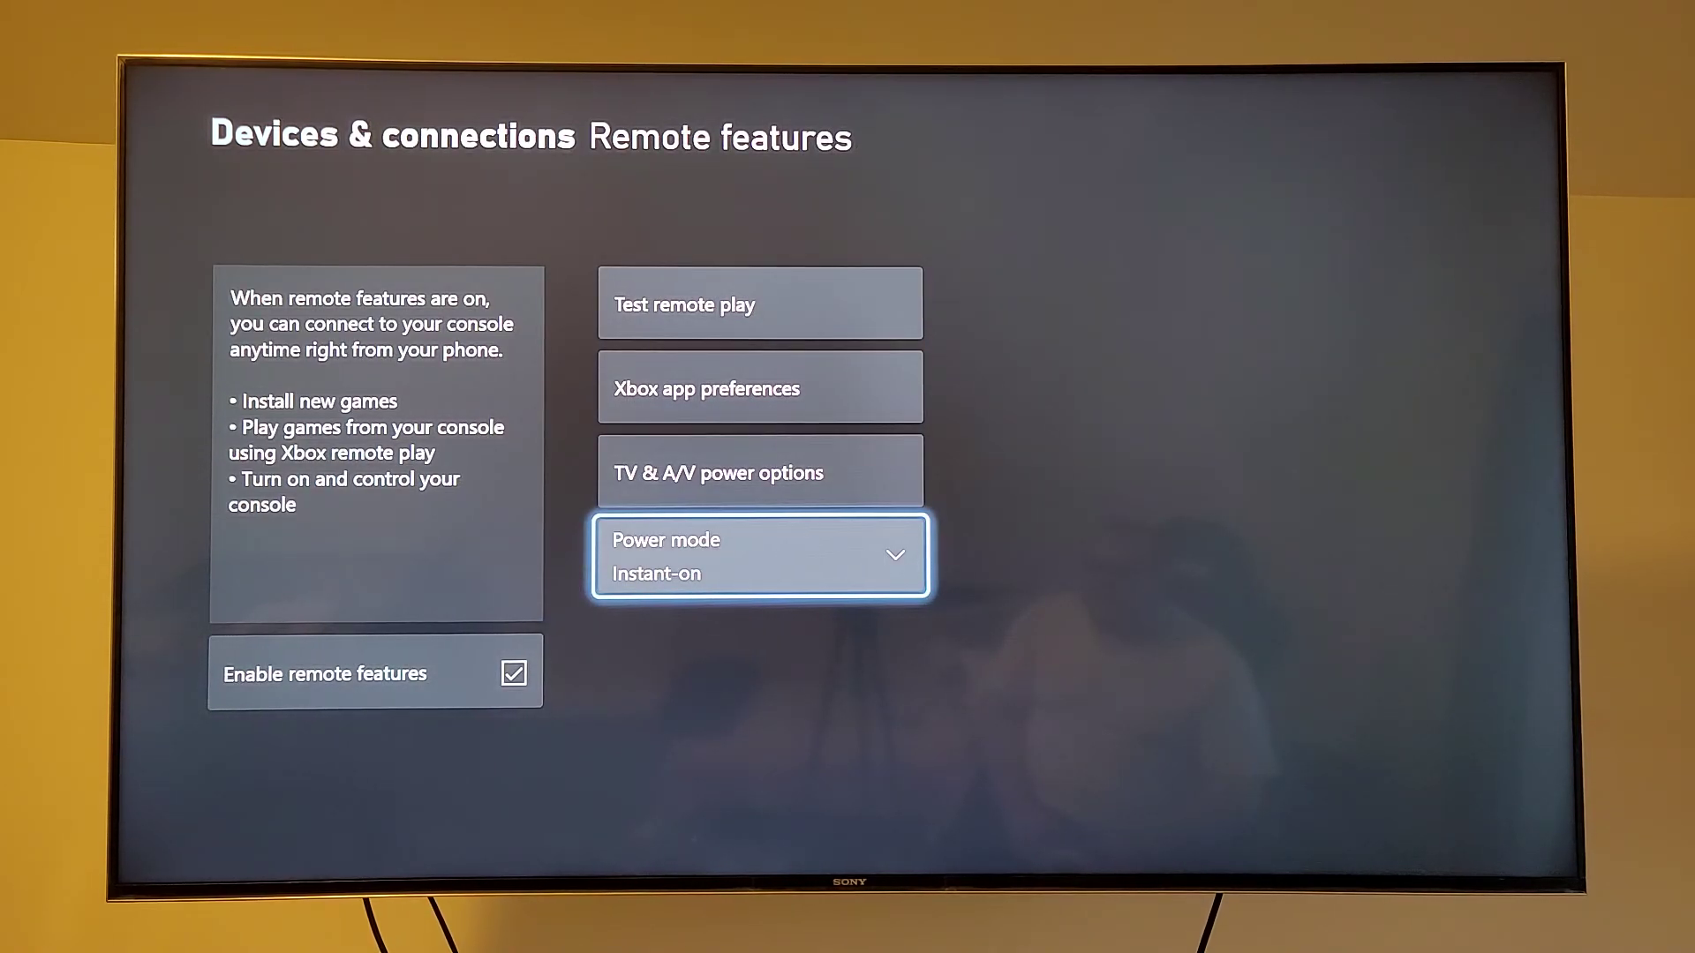
# Compare Energy-saving with Instant-on, keep Instant-on, and return to Yakuza's pause menu.
pyautogui.press('Return')
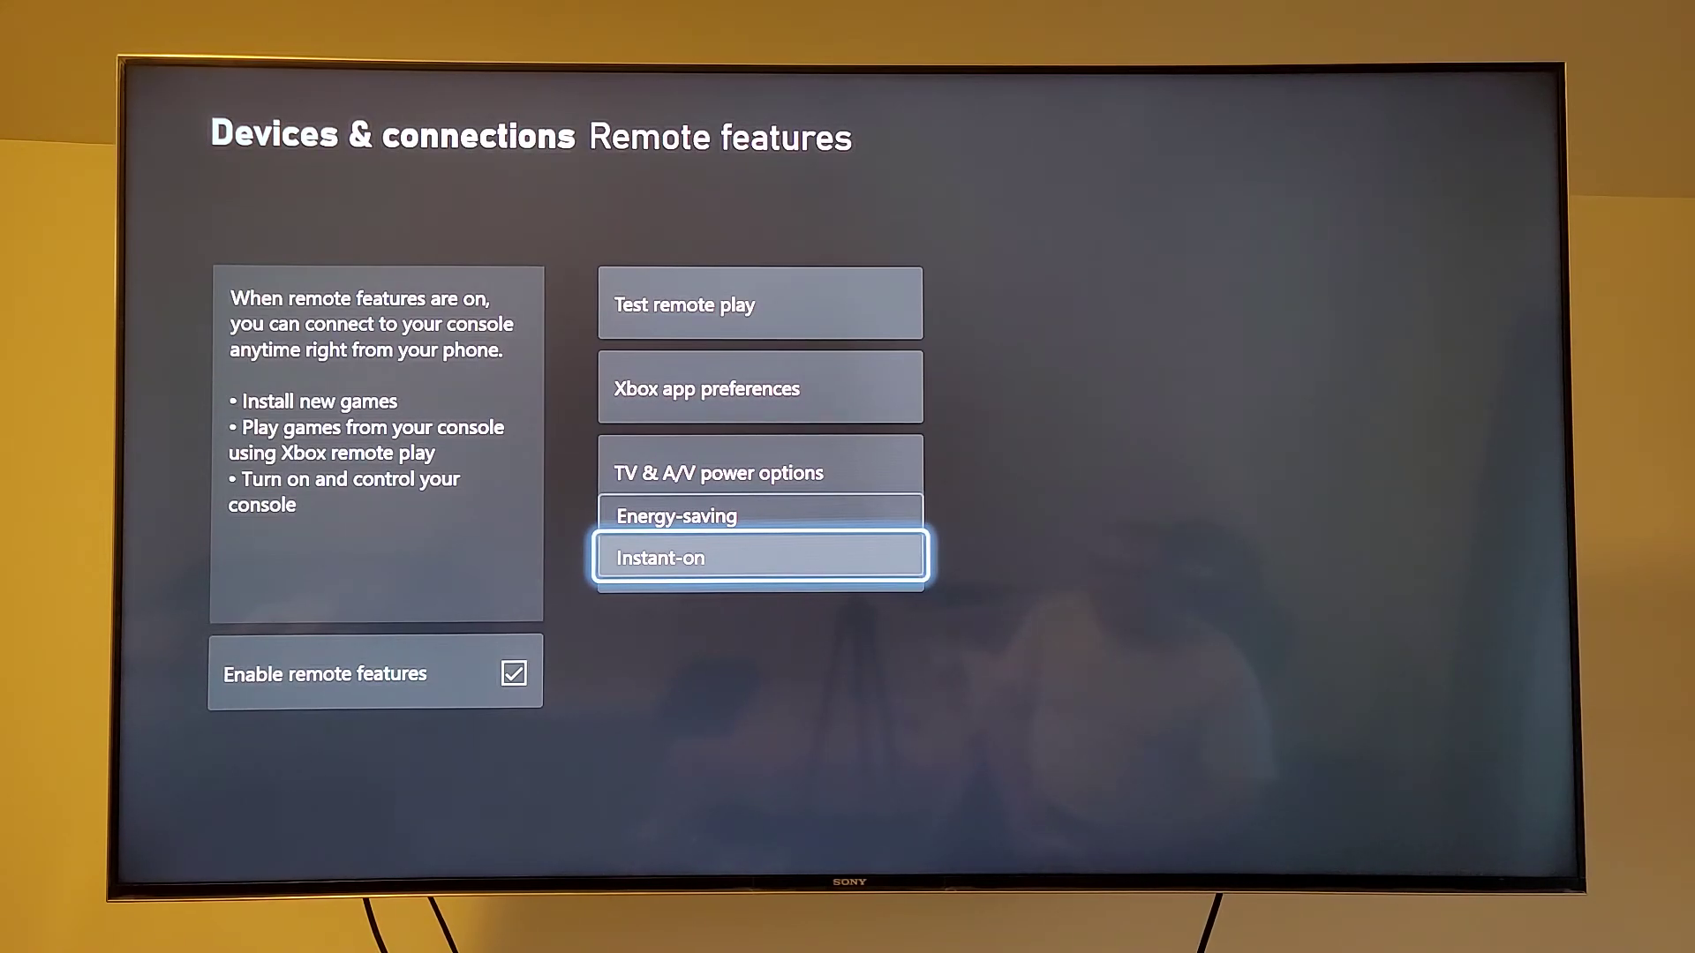
pyautogui.press('Return')
pyautogui.press('Return')
pyautogui.press('Up')
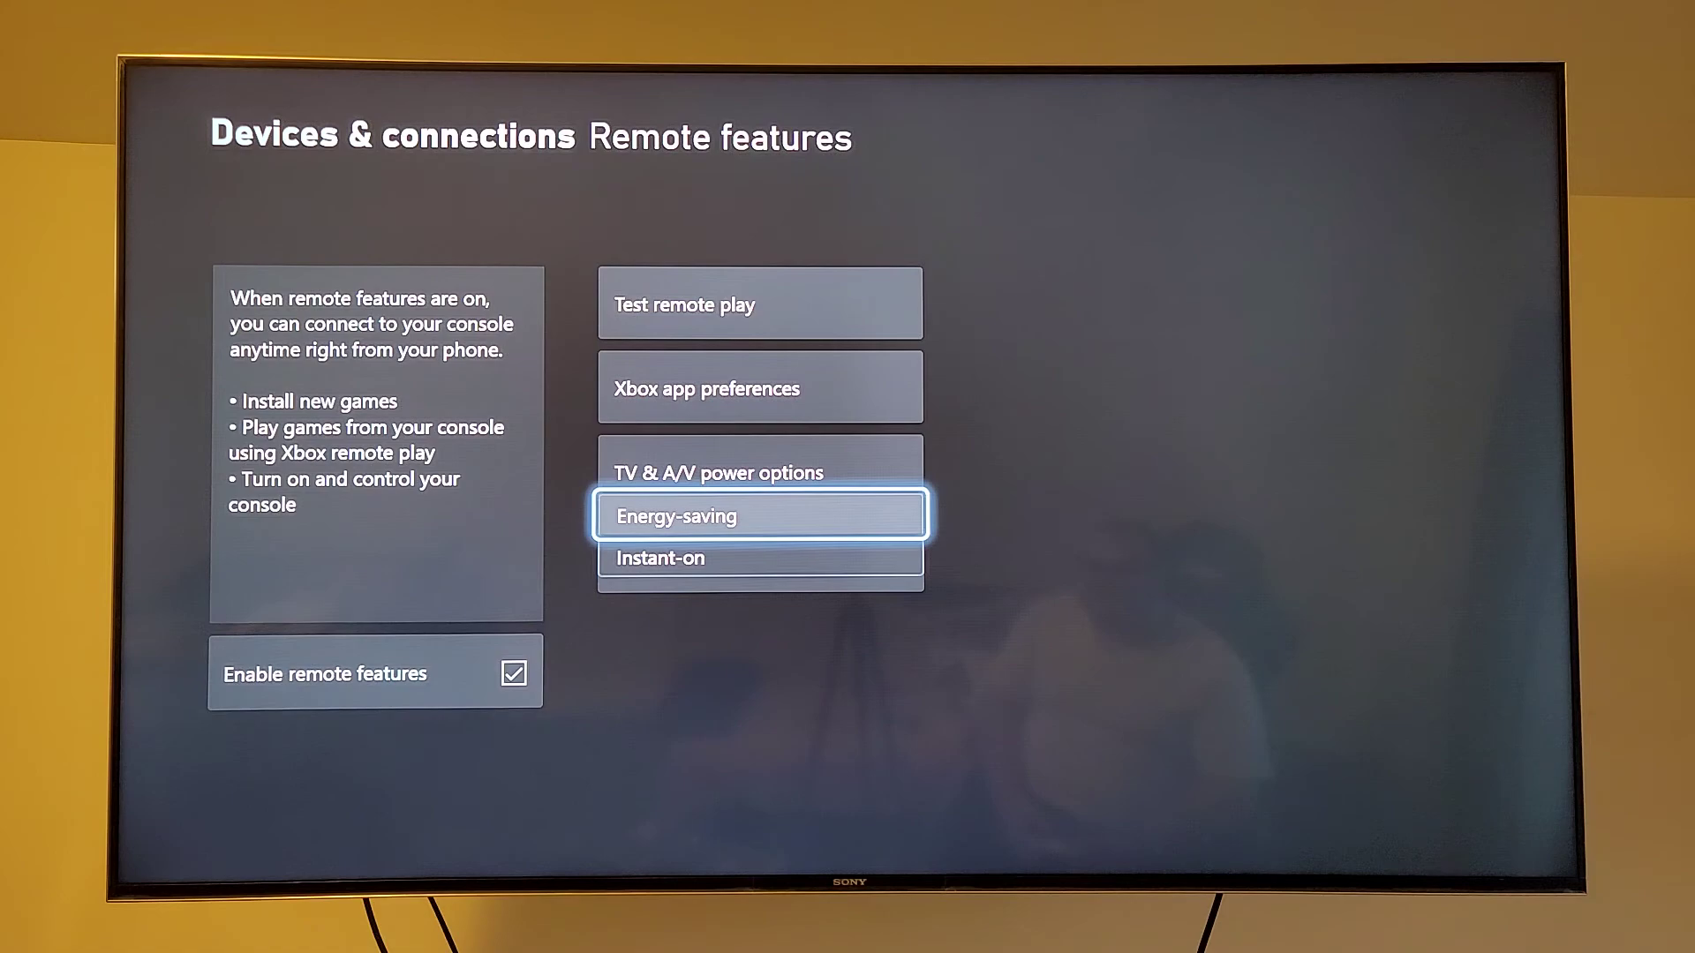
pyautogui.press('Down')
pyautogui.press('Up')
pyautogui.press('Down')
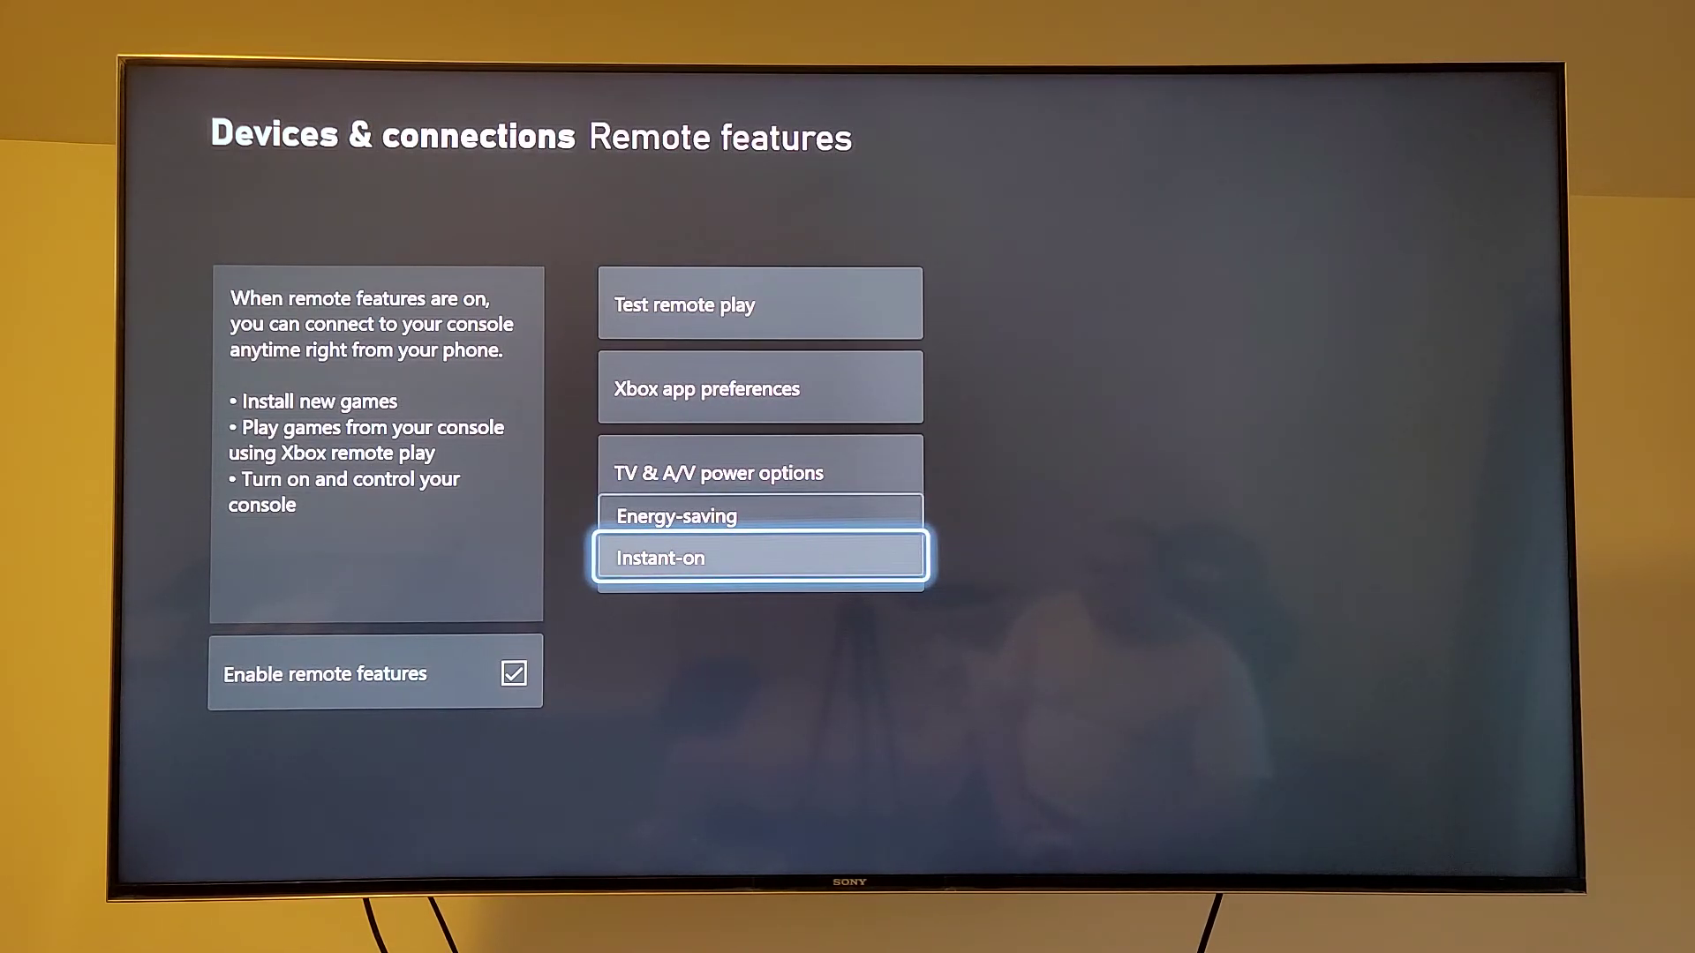
pyautogui.press('Up')
pyautogui.press('Down')
pyautogui.press('Return')
pyautogui.press('Escape')
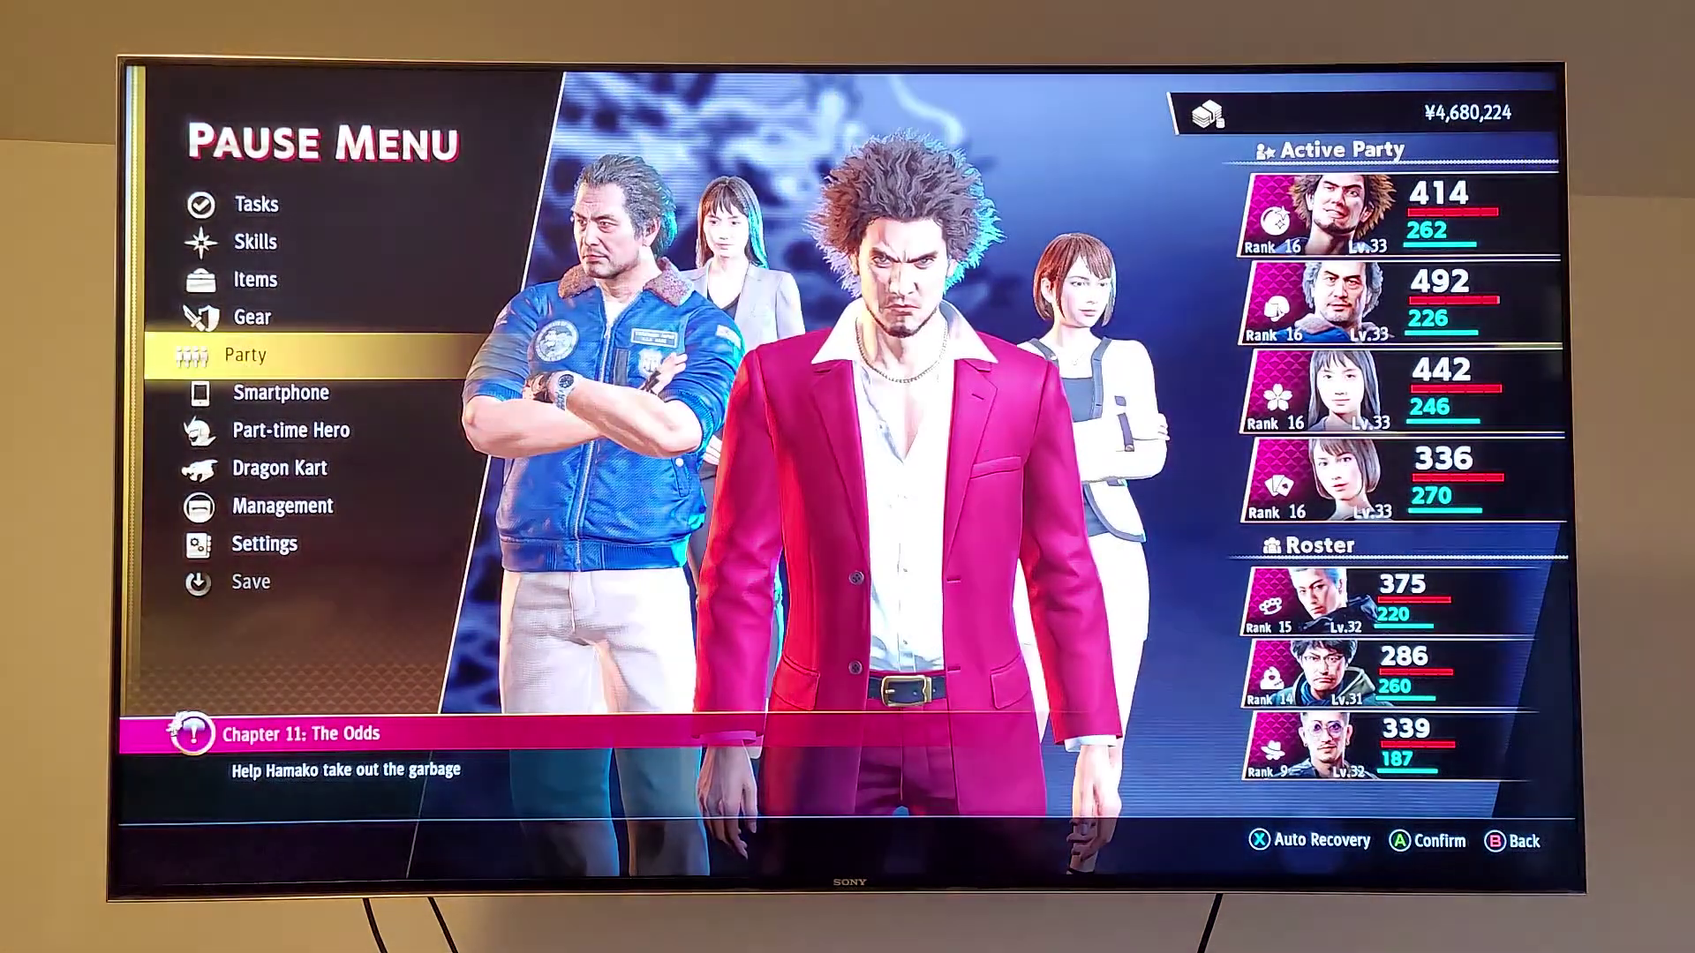
# Bring up the power options over Yakuza and choose Turn off console.
pyautogui.press('super')
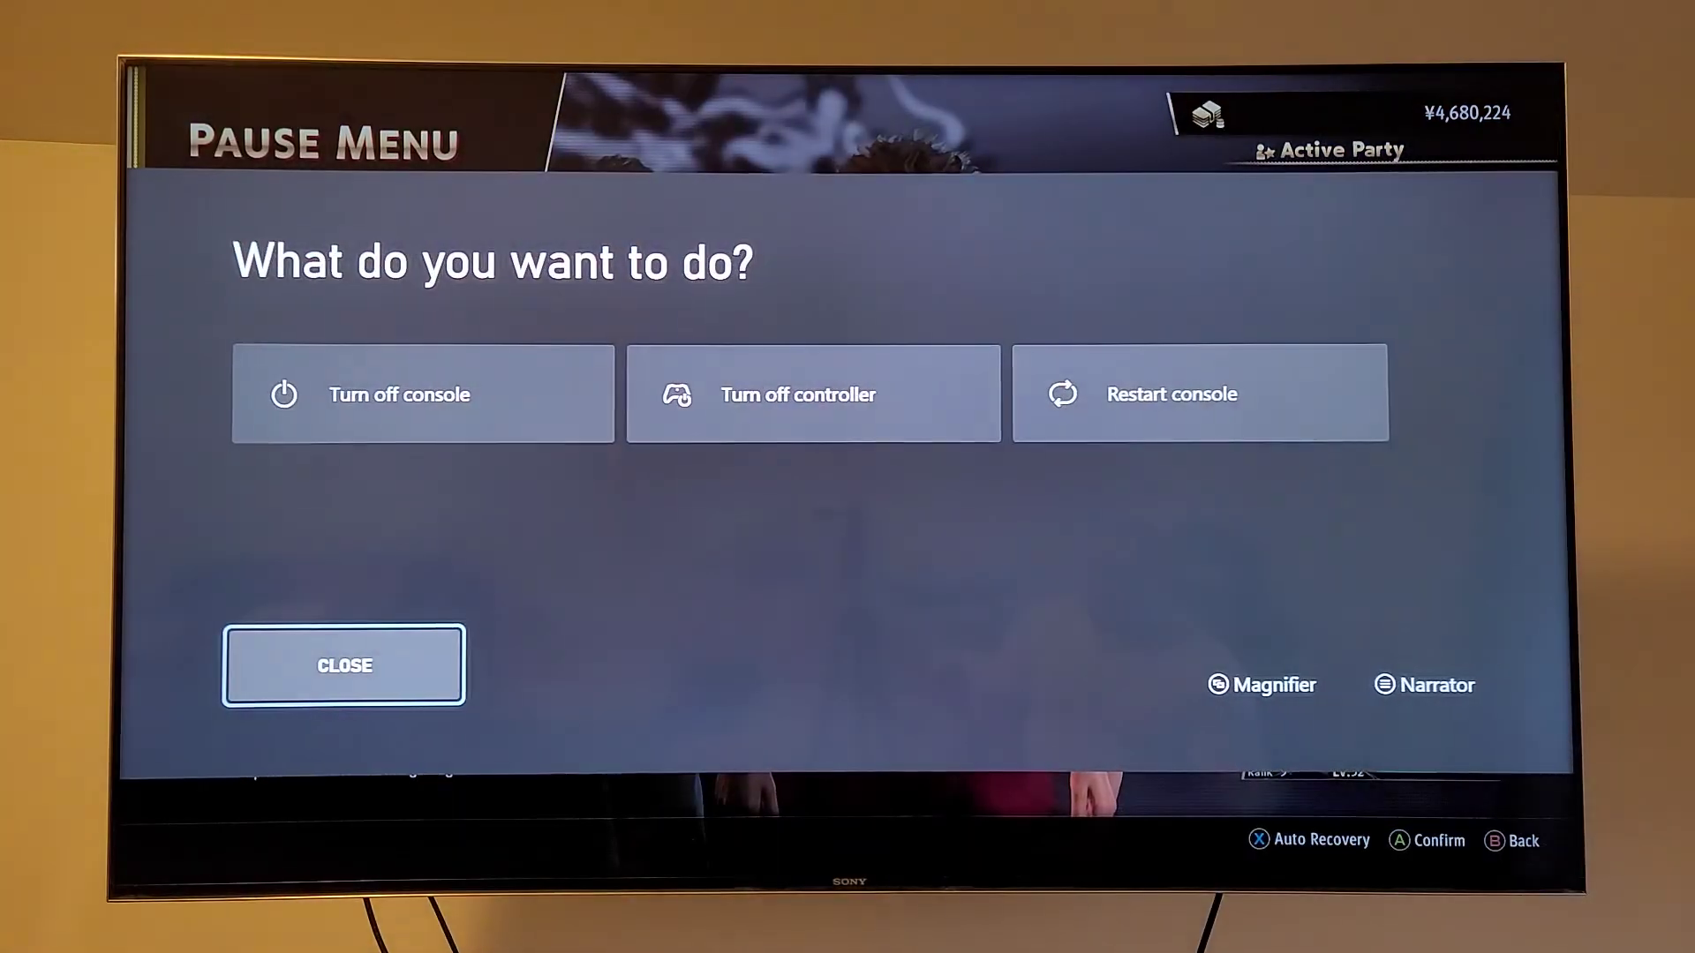
pyautogui.press('Up')
pyautogui.press('Right')
pyautogui.press('Right')
pyautogui.press('Left')
pyautogui.press('Left')
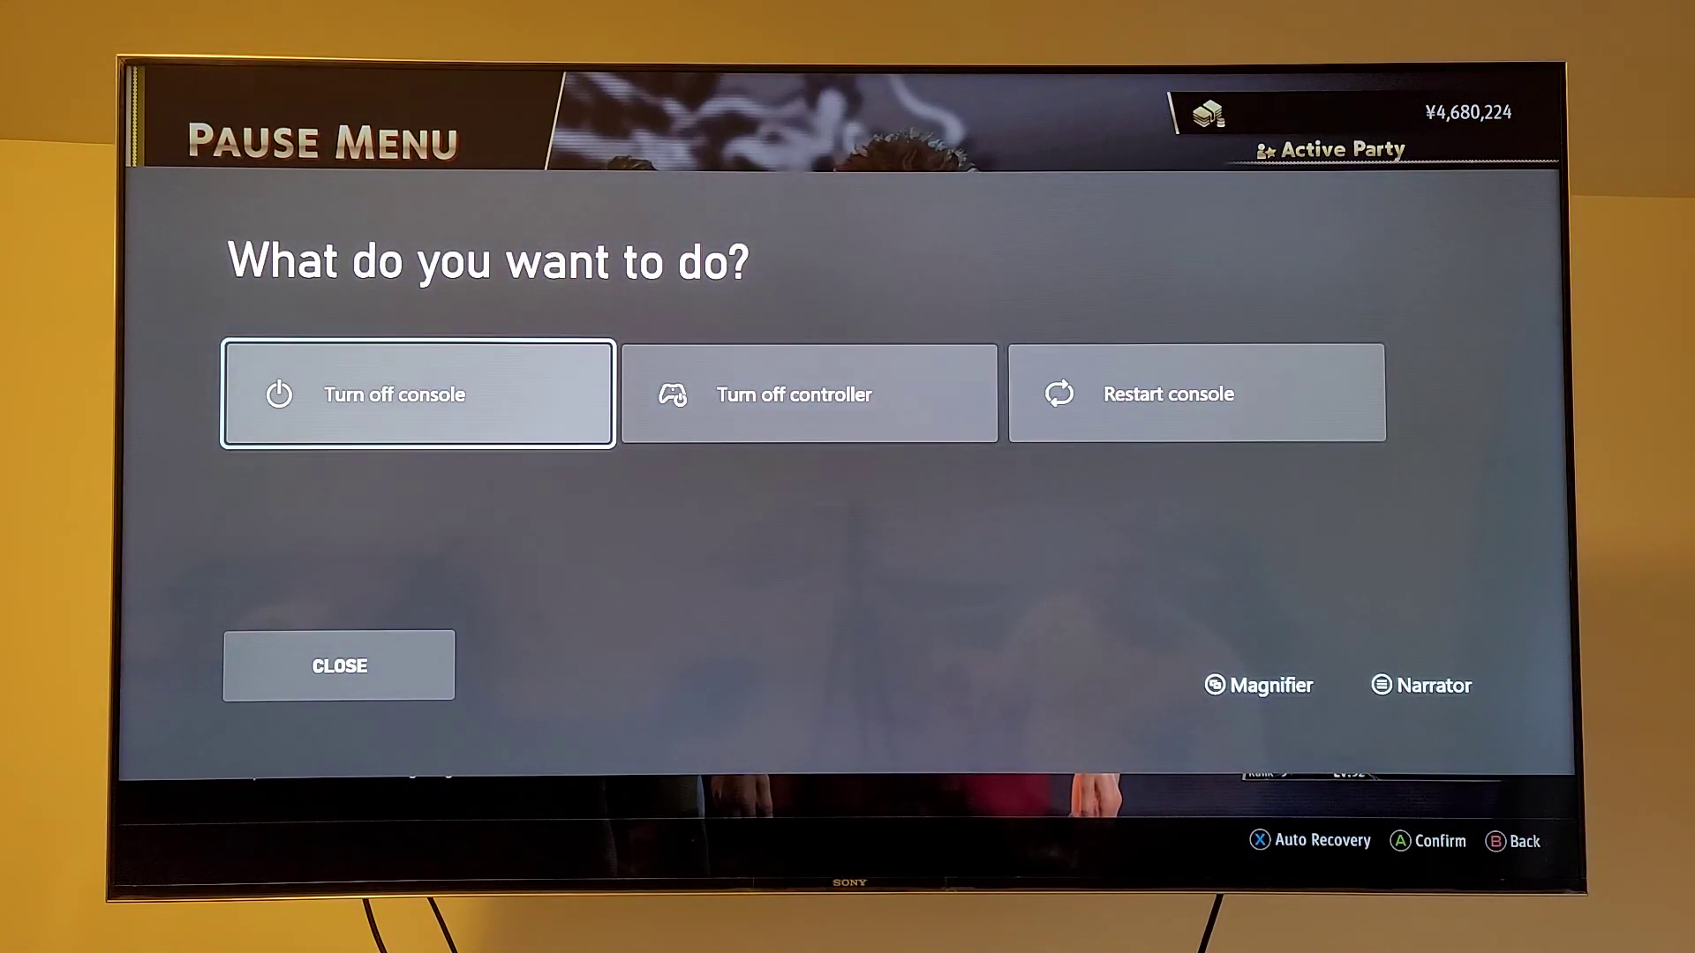
pyautogui.press('Right')
pyautogui.press('Right')
pyautogui.press('Left')
pyautogui.press('Left')
pyautogui.press('Right')
pyautogui.press('Left')
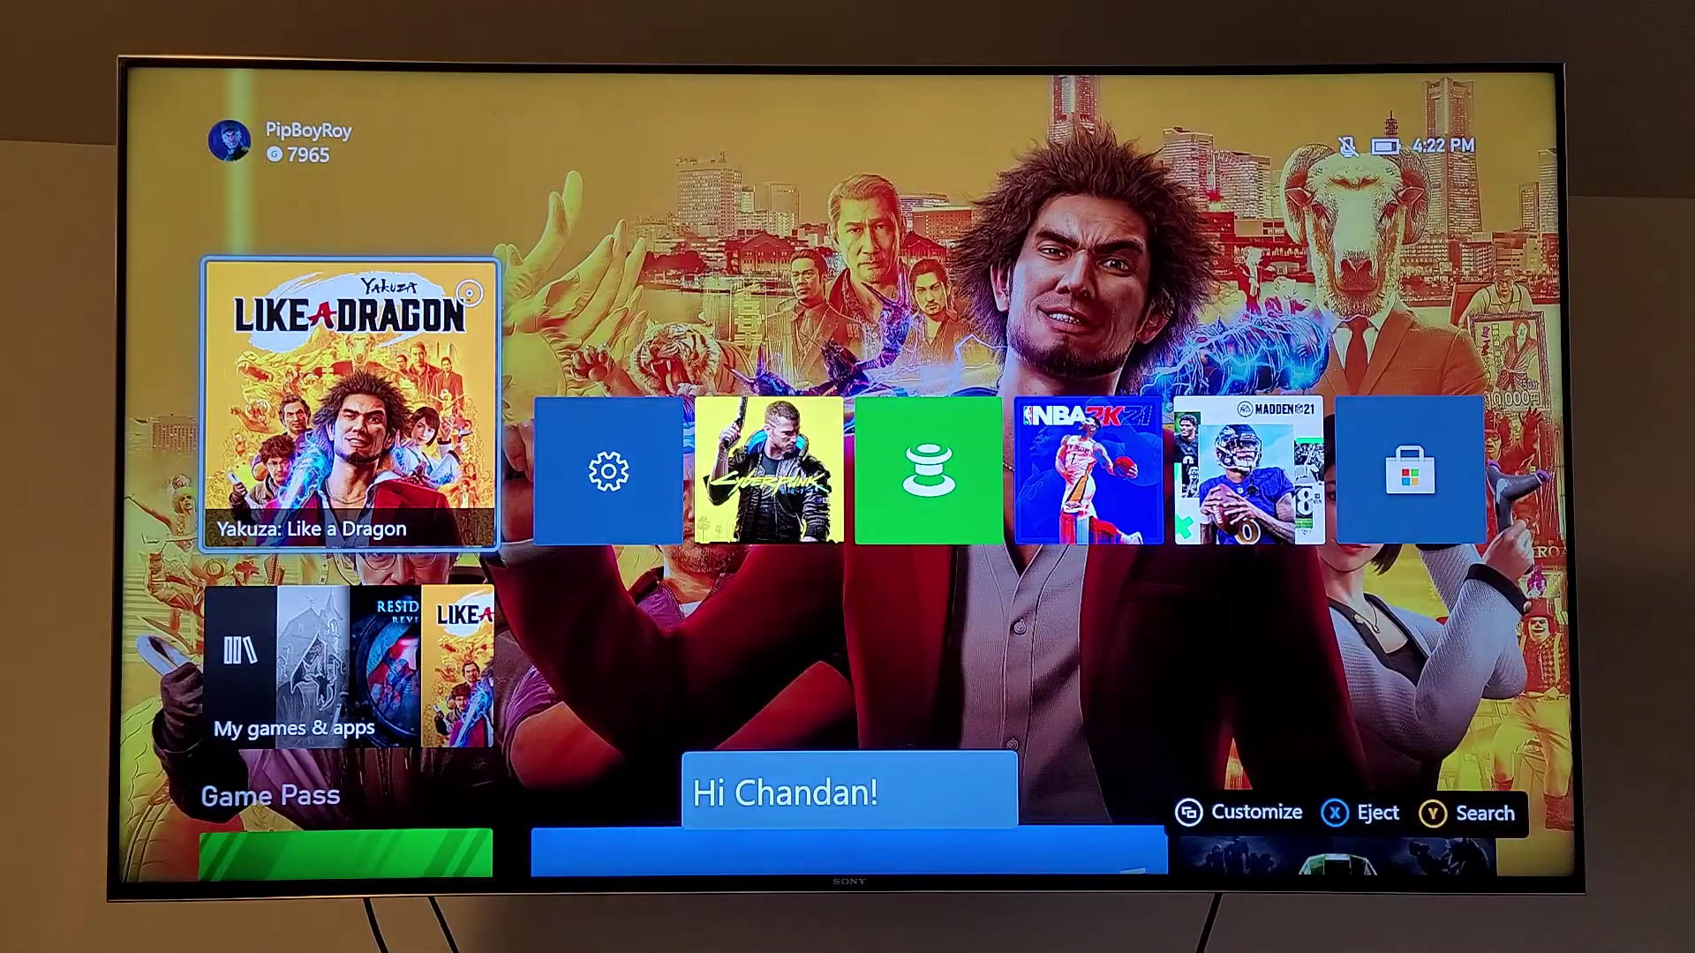
# Browse the Home screen tile rows and settle on My games & apps.
pyautogui.press('Right')
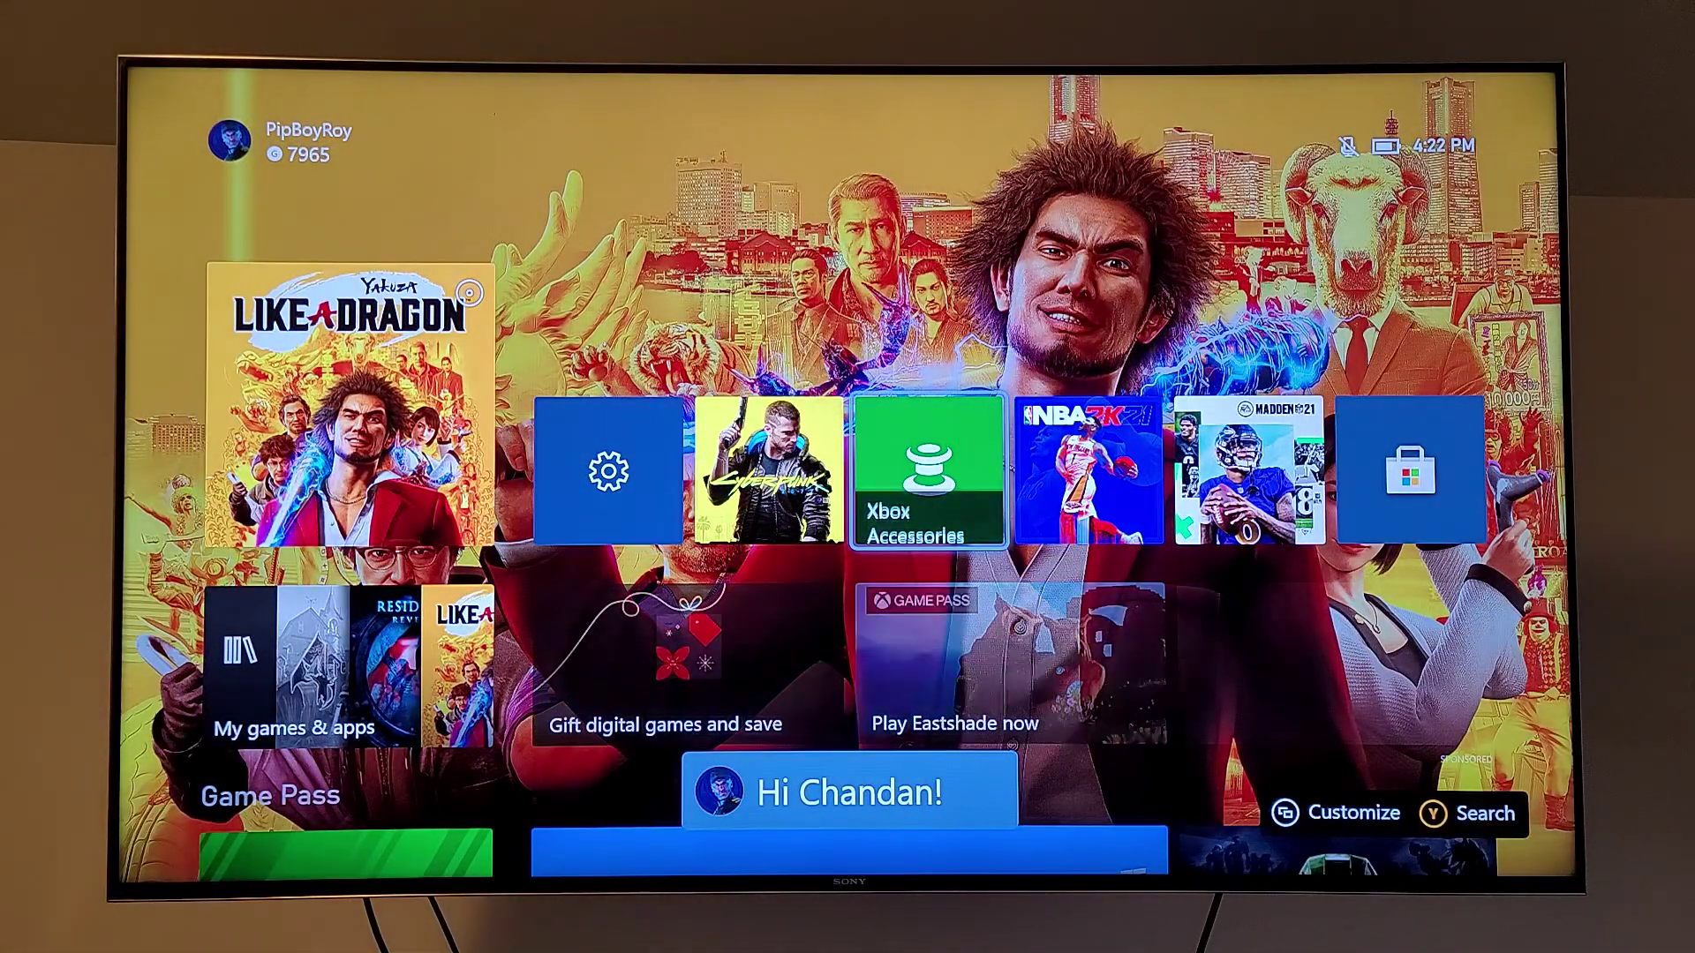
pyautogui.press('Left')
pyautogui.press('Down')
pyautogui.press('Right')
pyautogui.press('Right')
pyautogui.press('Right')
pyautogui.press('Left')
pyautogui.press('Left')
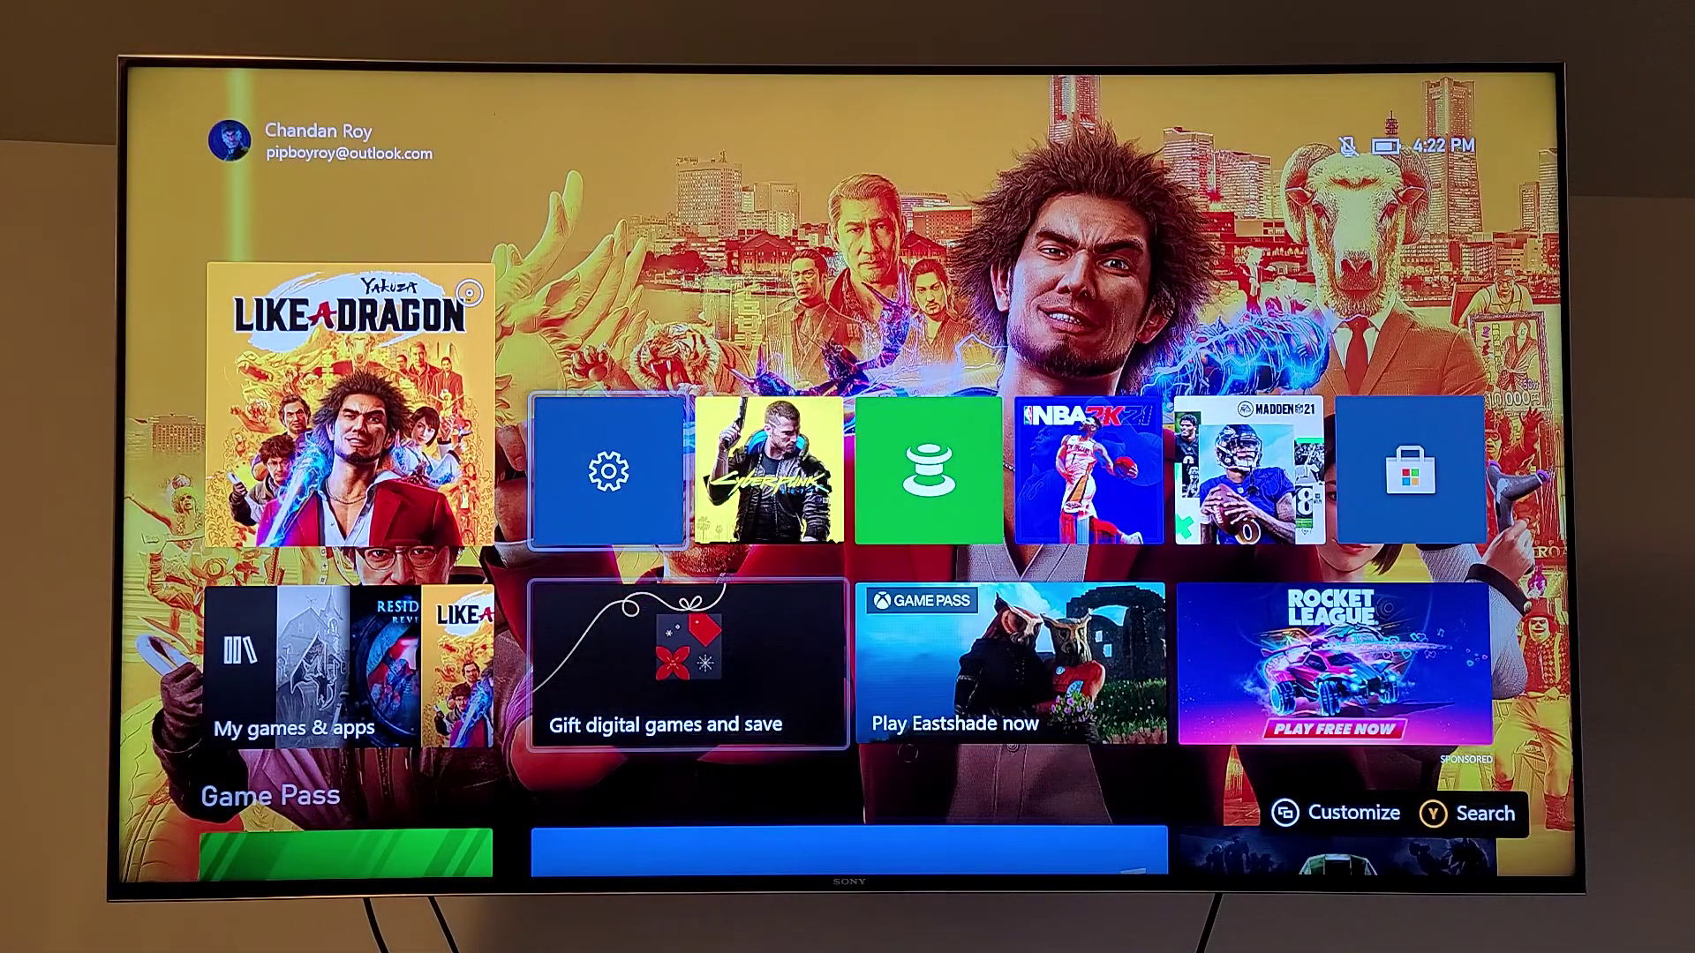
pyautogui.press('Left')
pyautogui.press('Up')
pyautogui.press('Down')
pyautogui.press('Right')
pyautogui.press('Right')
pyautogui.press('Right')
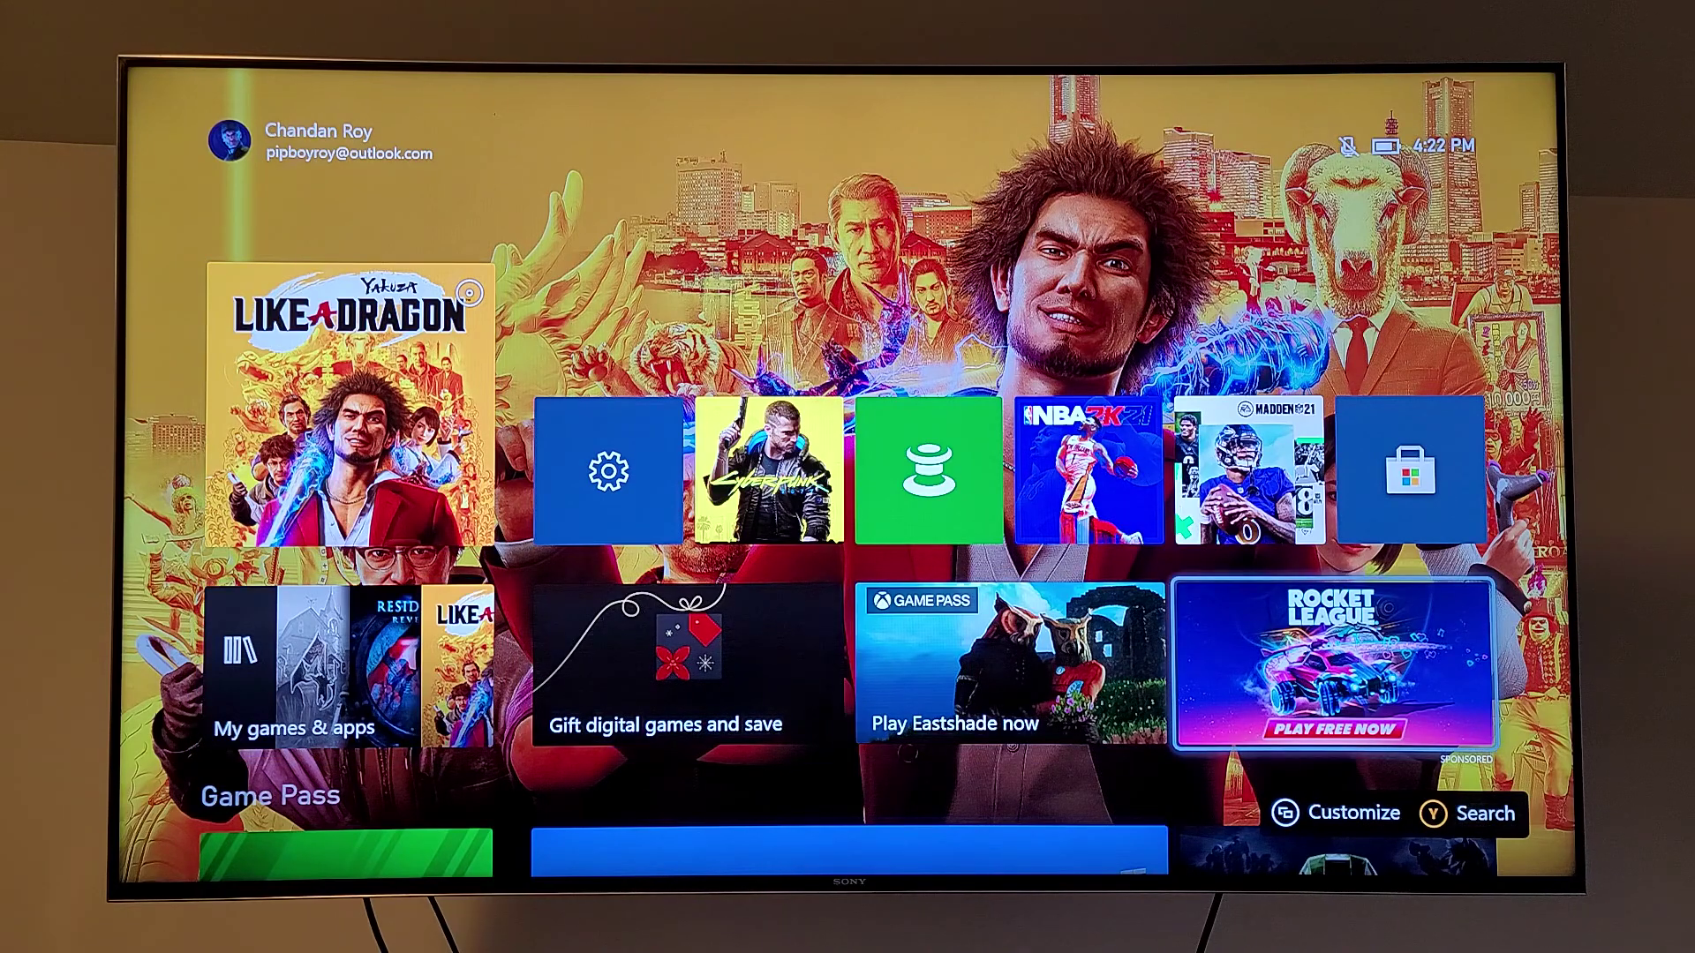
pyautogui.press('Left')
pyautogui.press('Left')
pyautogui.press('Left')
pyautogui.press('Right')
pyautogui.press('Right')
pyautogui.press('Left')
pyautogui.press('Left')
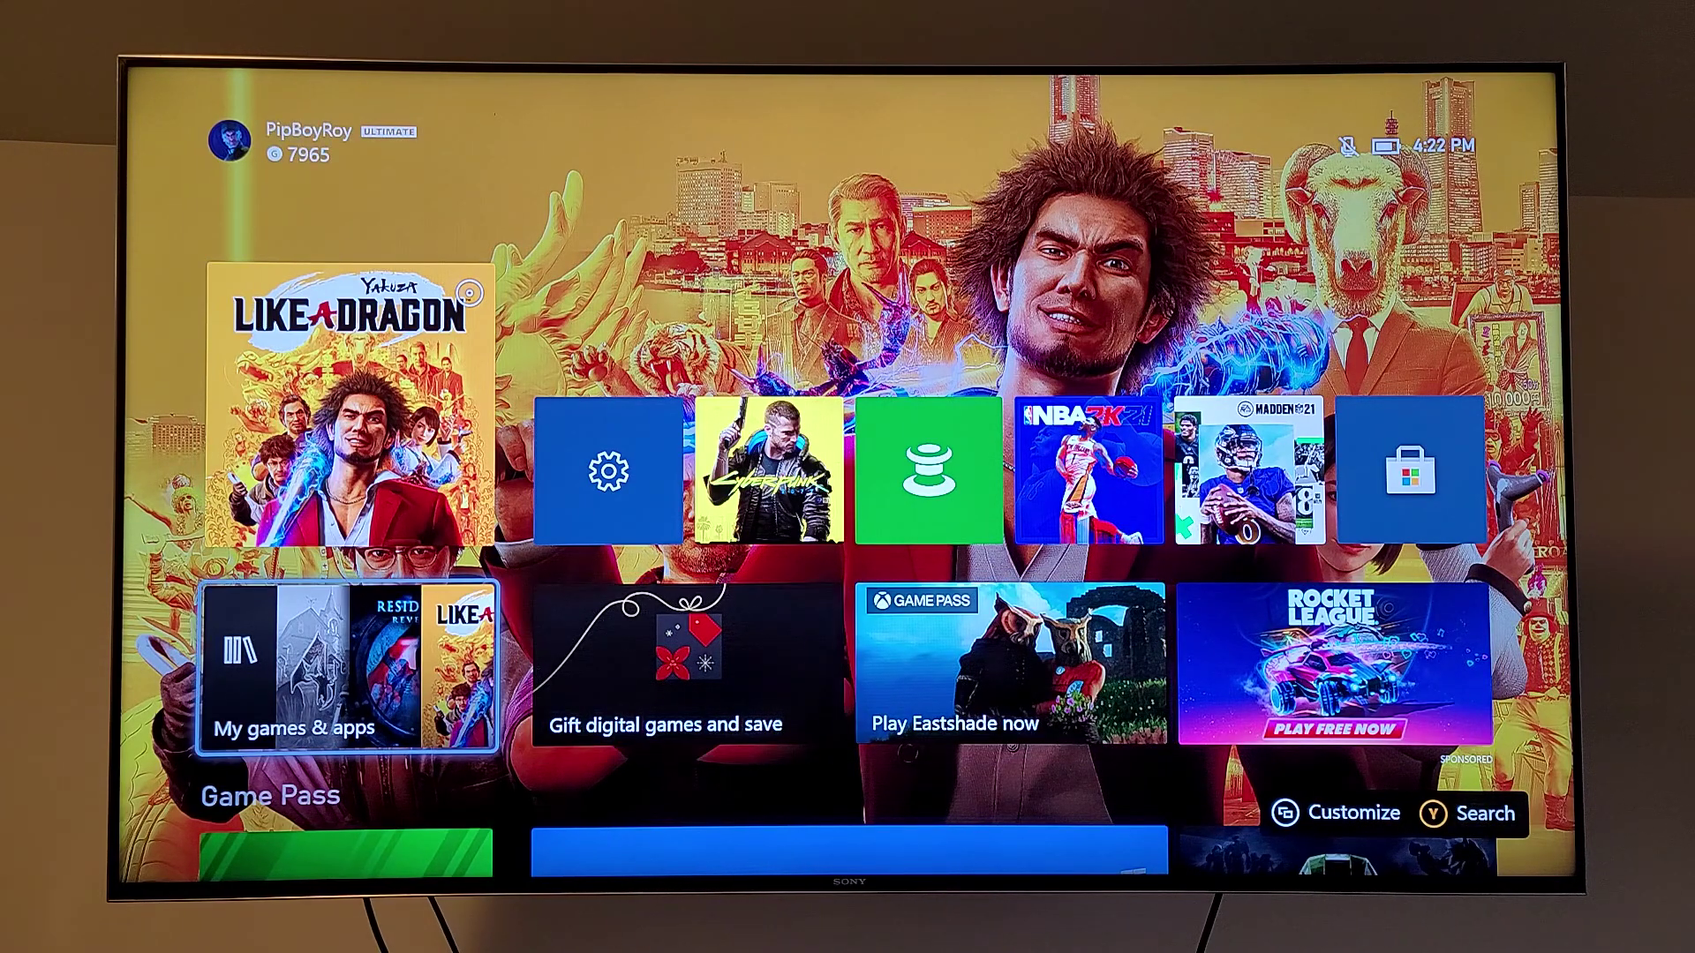
pyautogui.press('Right')
pyautogui.press('Right')
pyautogui.press('Right')
pyautogui.press('Left')
pyautogui.press('Left')
pyautogui.press('Left')
# From the guide, open Settings and go to Devices & connections > Remote features.
pyautogui.press('super')
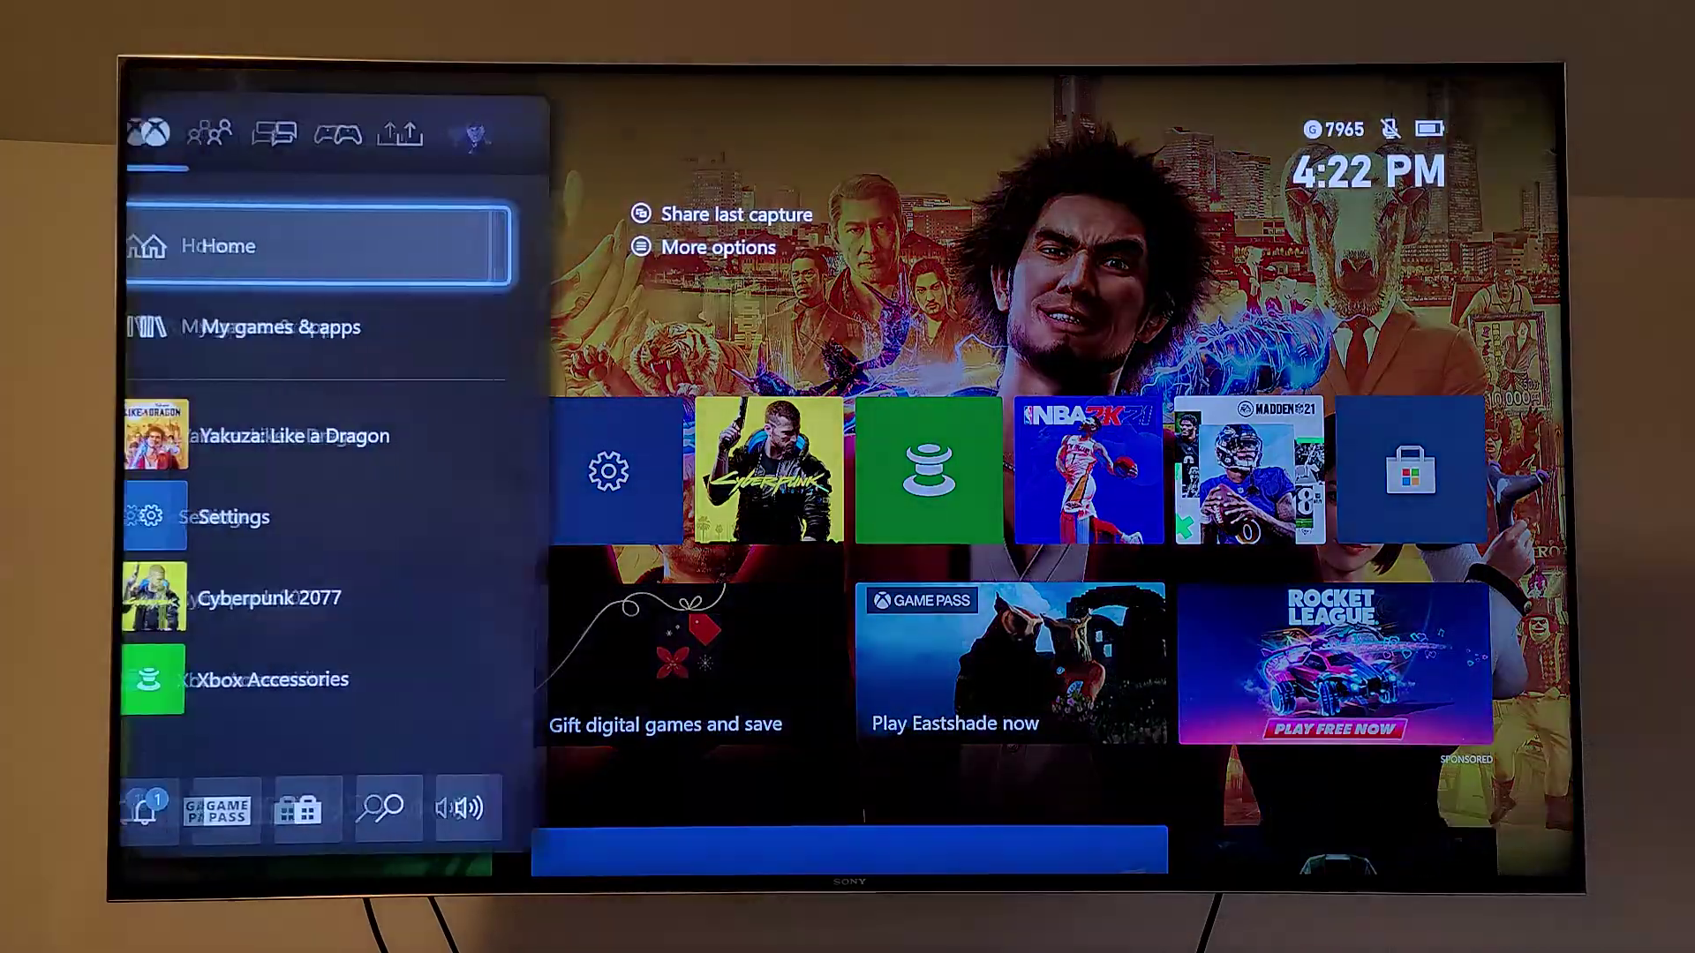
pyautogui.press('Escape')
pyautogui.press('Up')
pyautogui.press('Right')
pyautogui.press('Return')
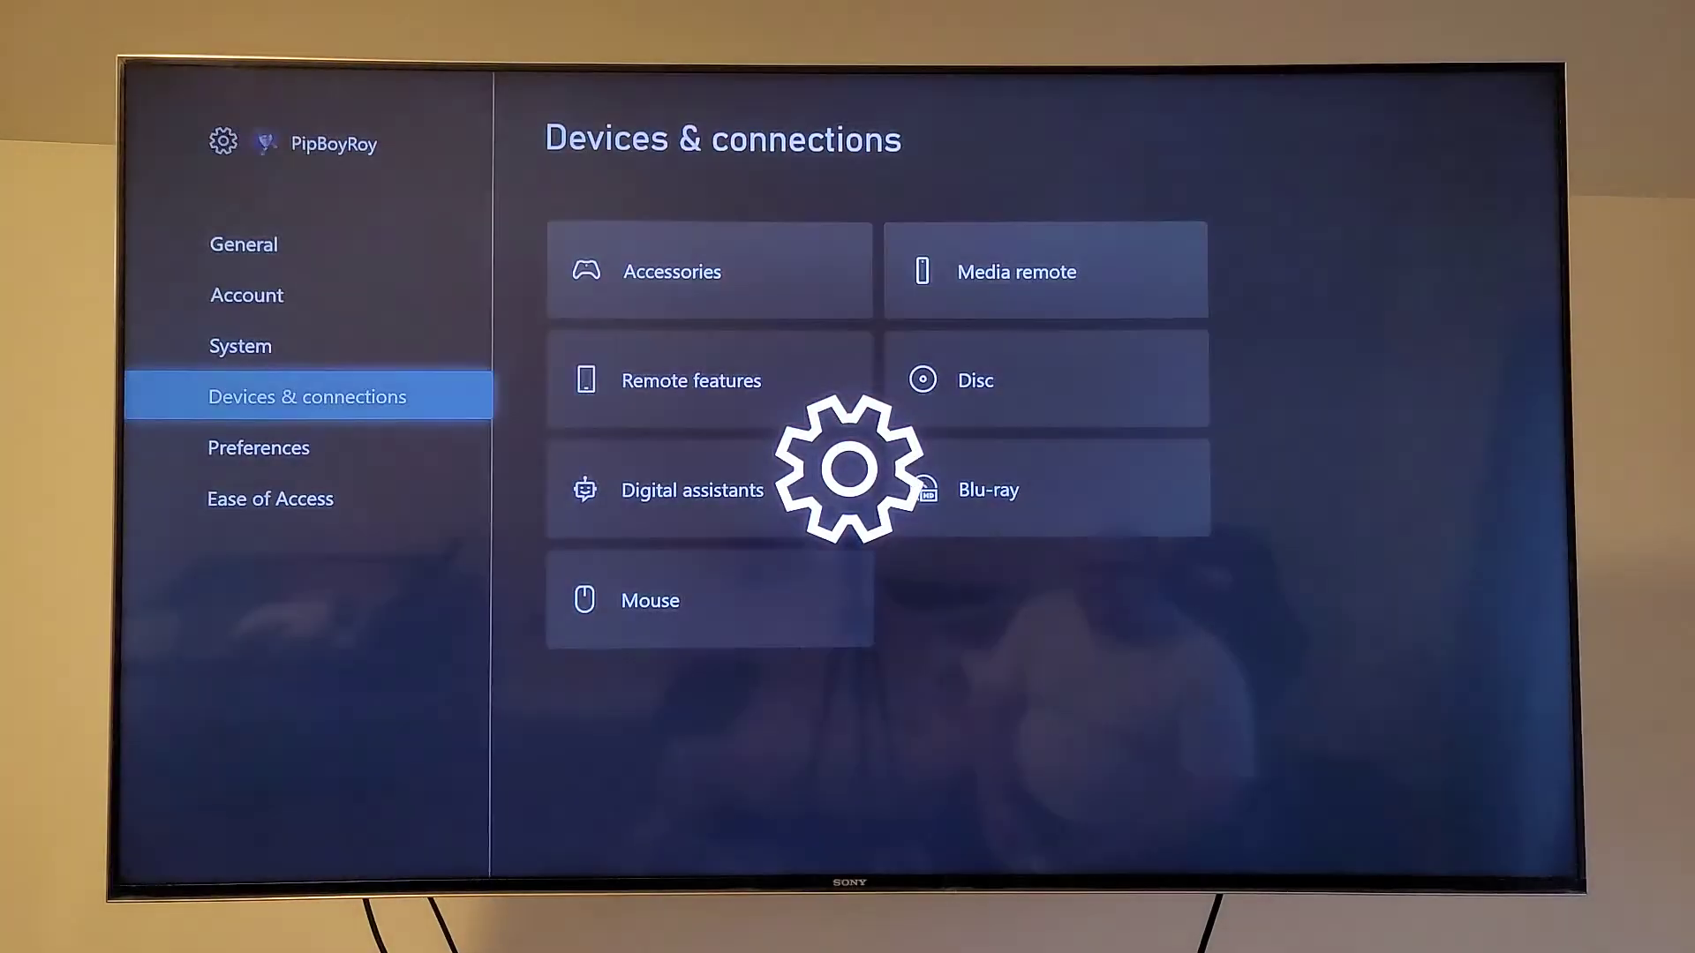
pyautogui.press('Right')
pyautogui.press('Down')
pyautogui.press('Return')
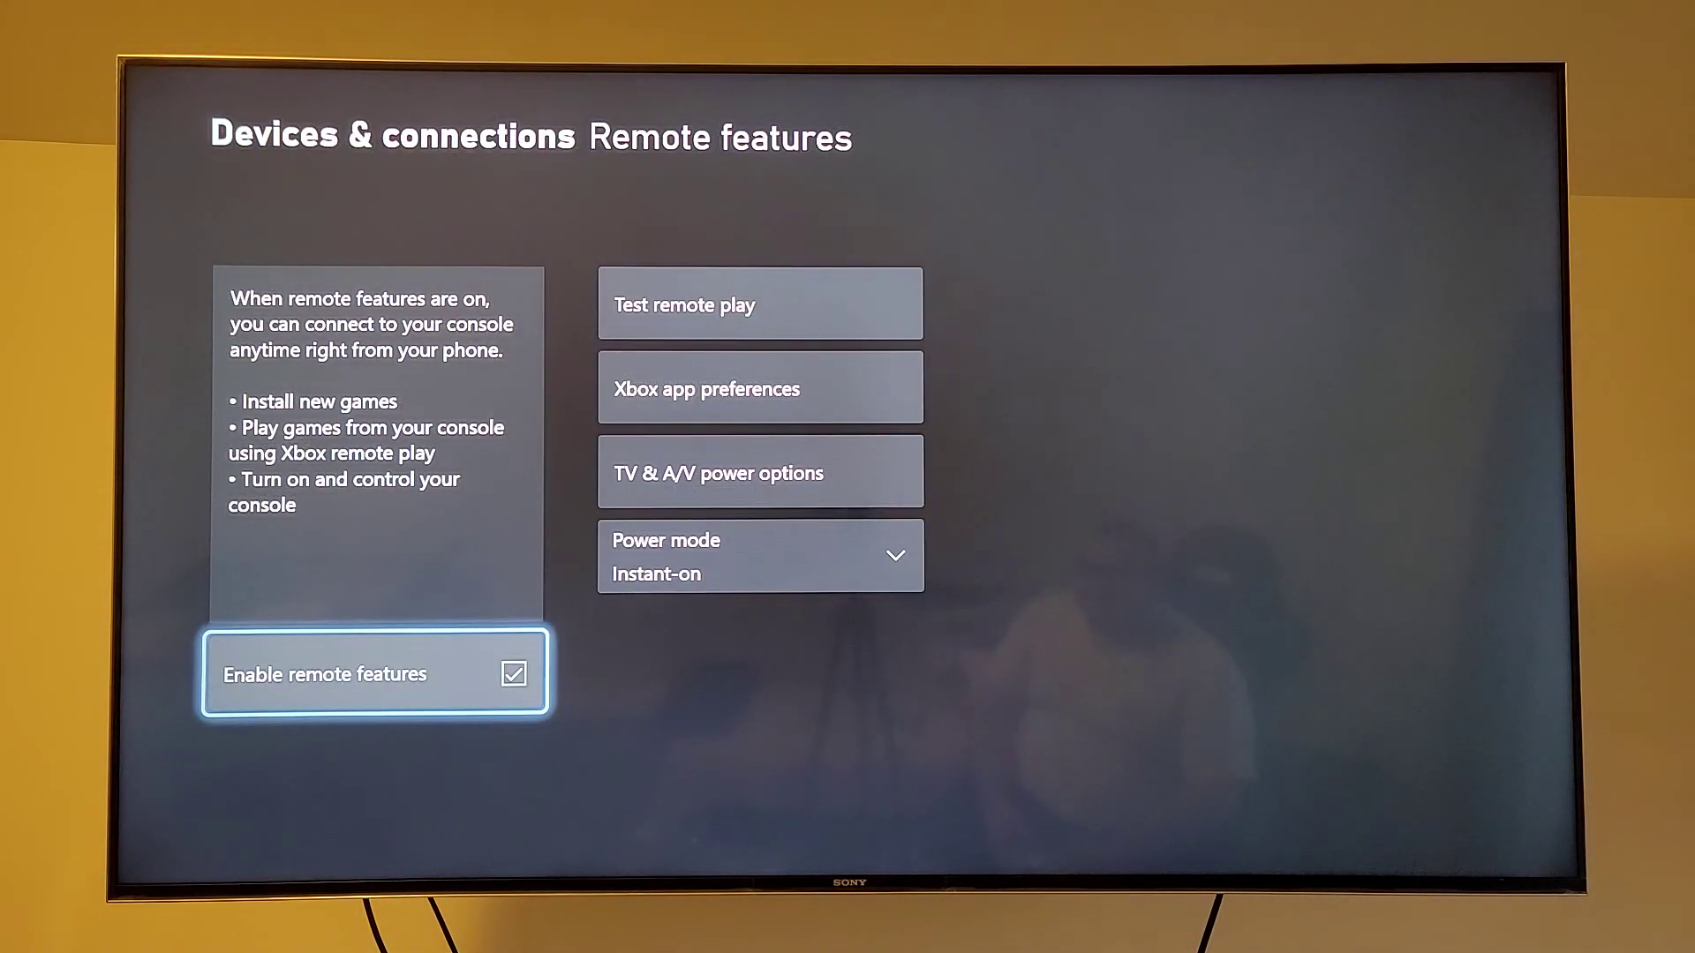
# Set Power mode to Energy-saving and return to the Devices & connections page.
pyautogui.press('Right')
pyautogui.press('Down')
pyautogui.press('Down')
pyautogui.press('Down')
pyautogui.press('Return')
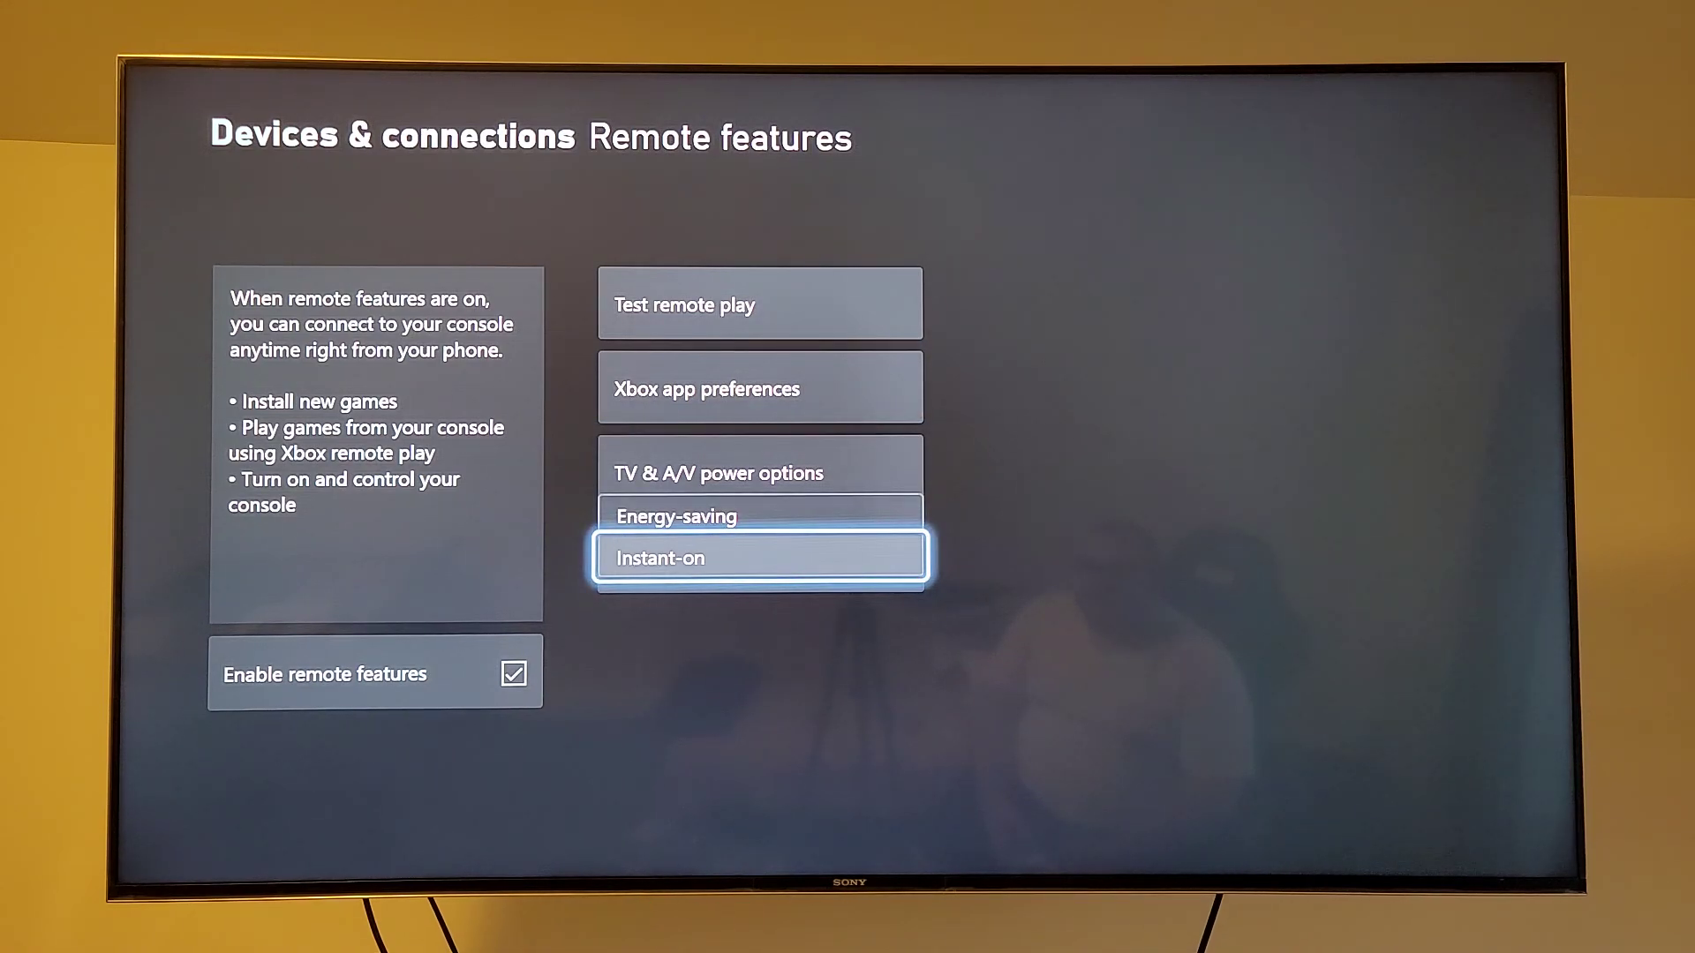
pyautogui.press('Up')
pyautogui.press('Down')
pyautogui.press('Up')
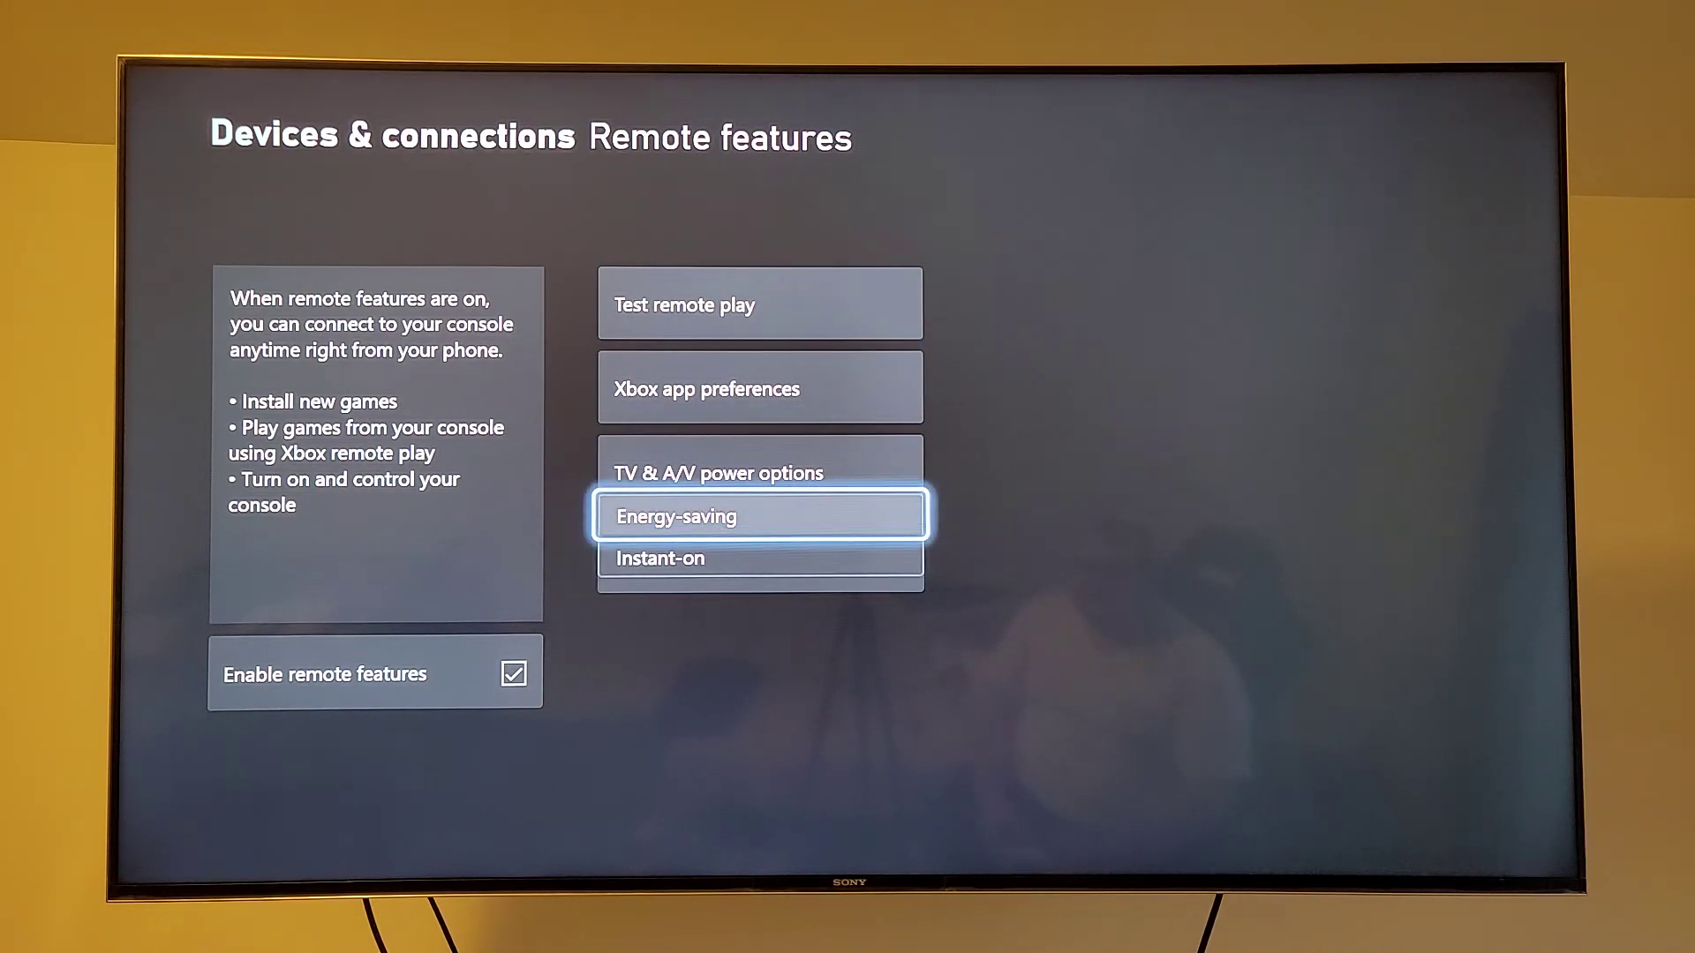
pyautogui.press('Return')
pyautogui.press('Left')
pyautogui.press('Escape')
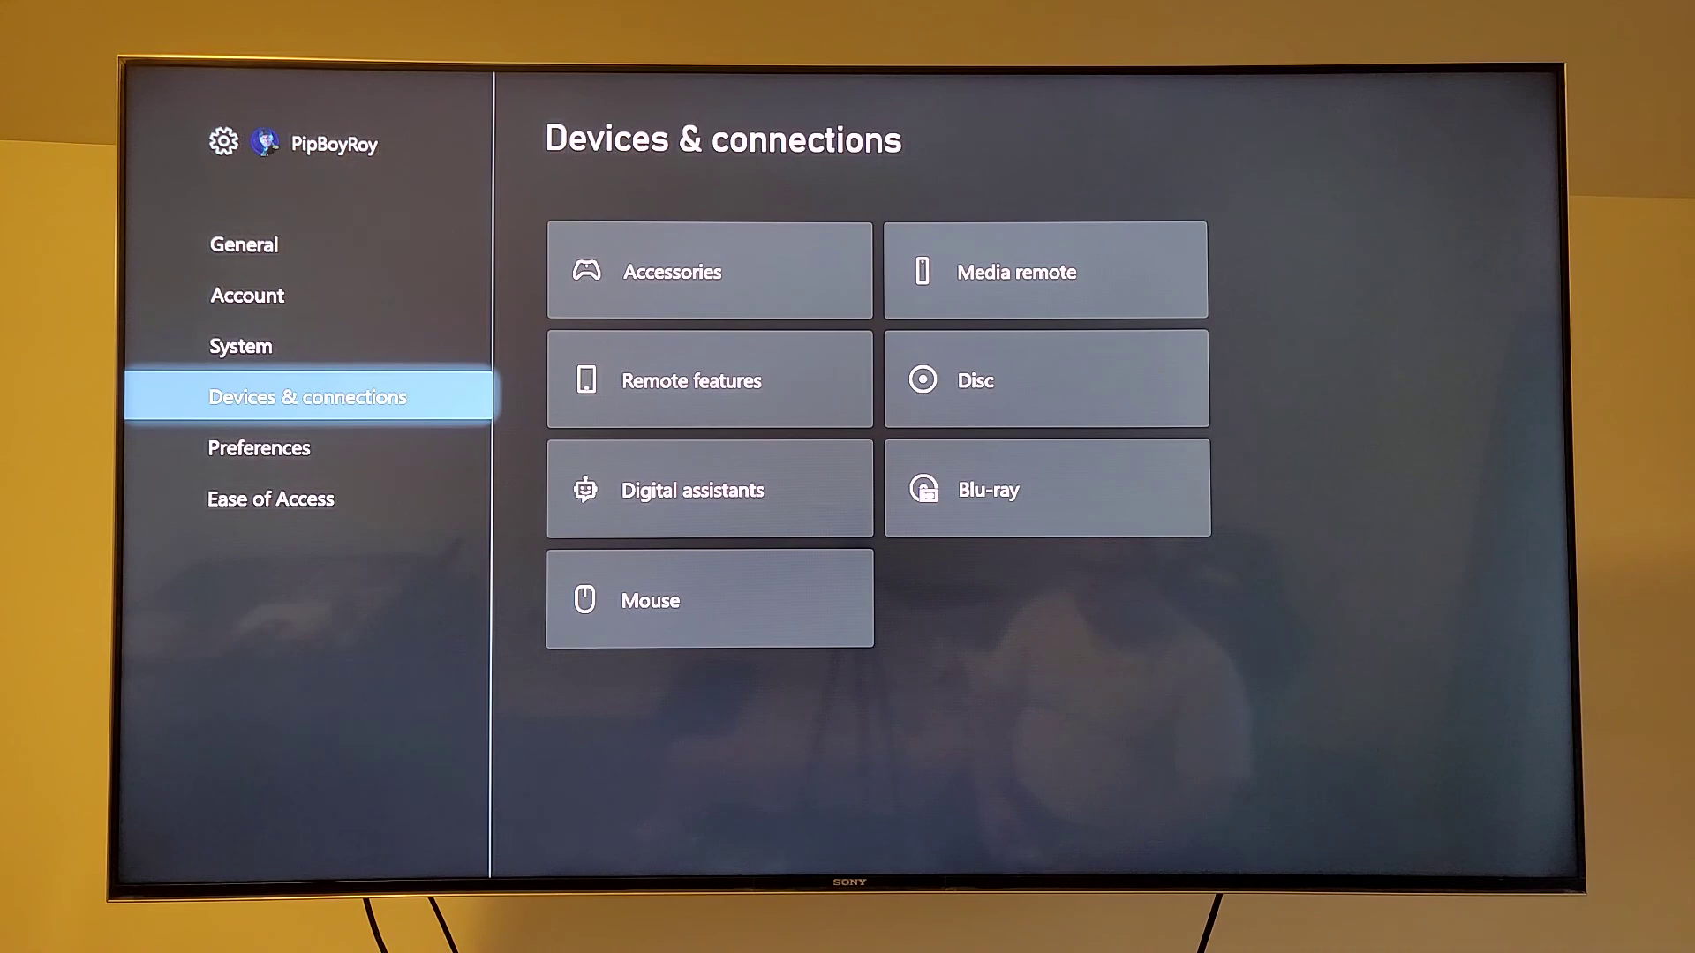
# Switch to the System category and bring up the turn-off and restart options.
pyautogui.press('Up')
pyautogui.press('super')
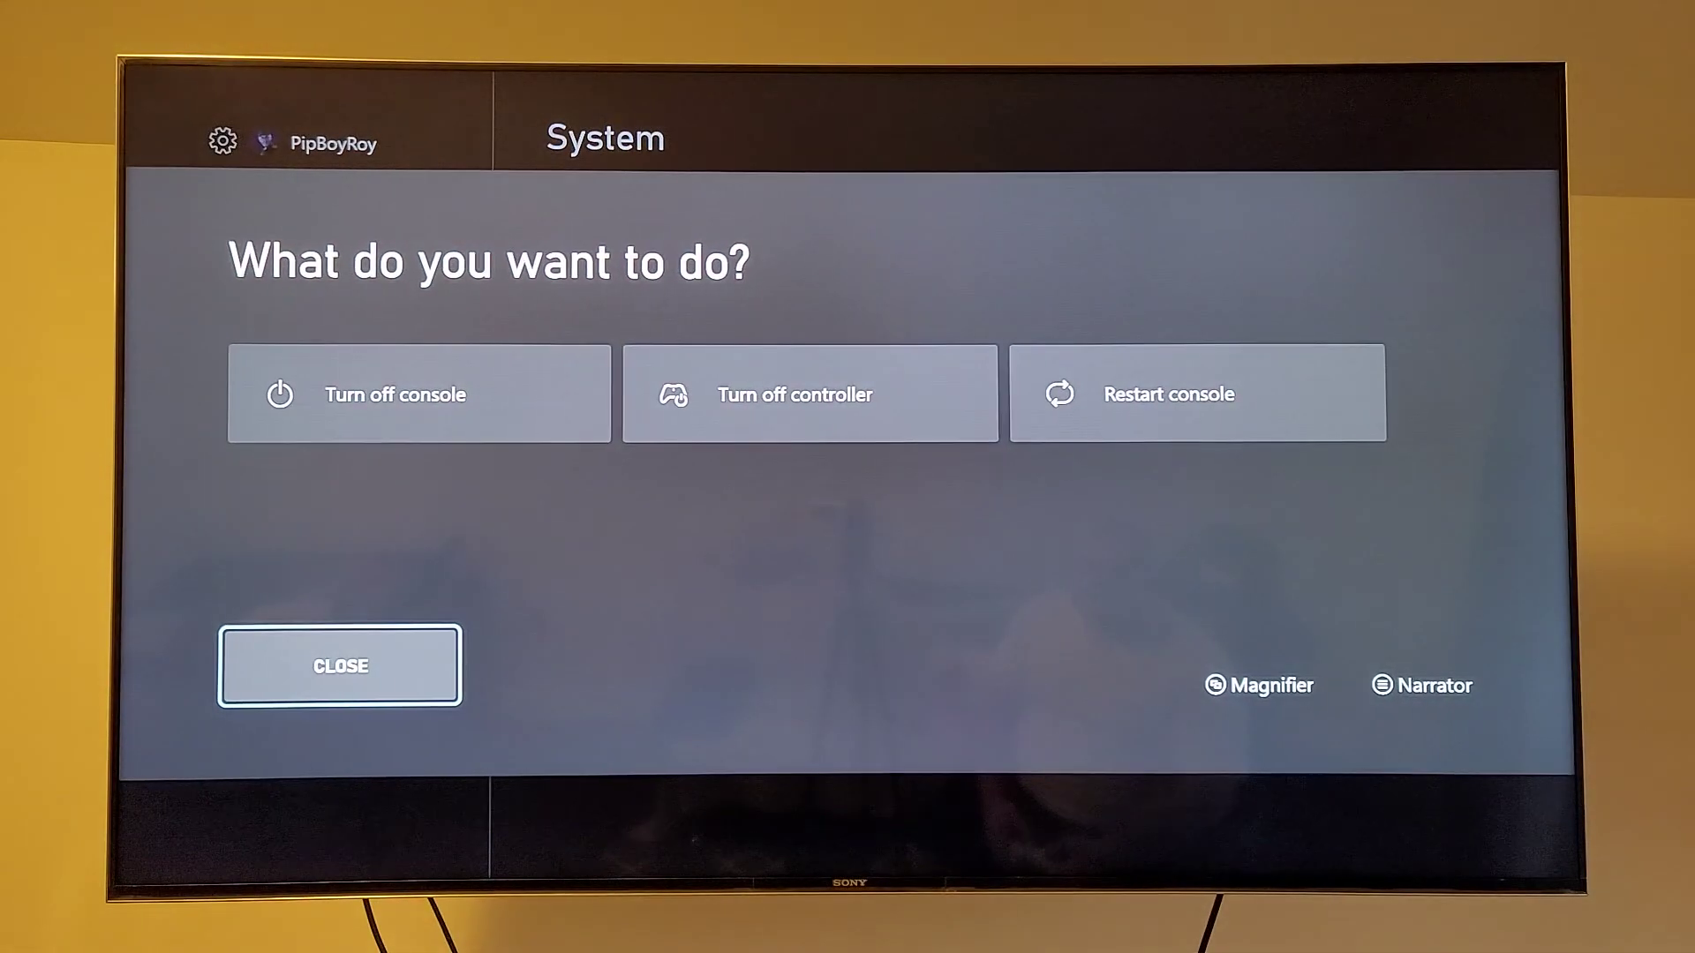